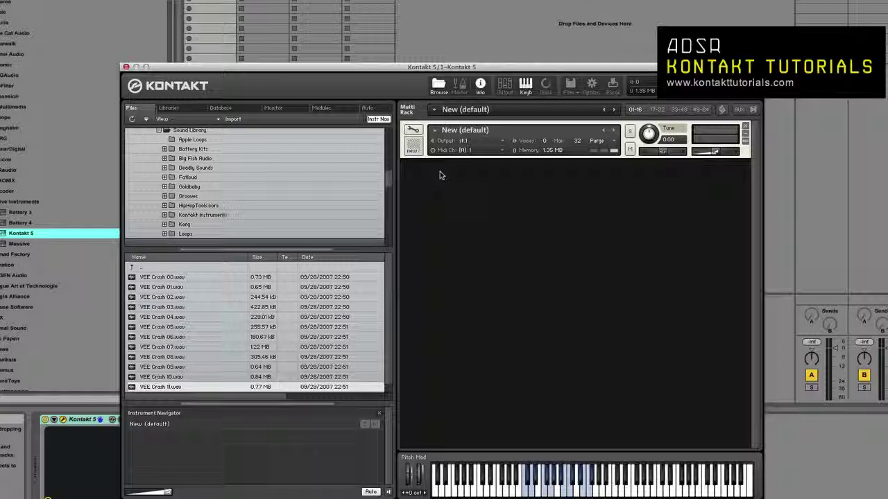
- Enter Instrument Edit Mode on the default New instrument with the wrench icon
{"action": "left_click", "coordinate": [415, 132]}
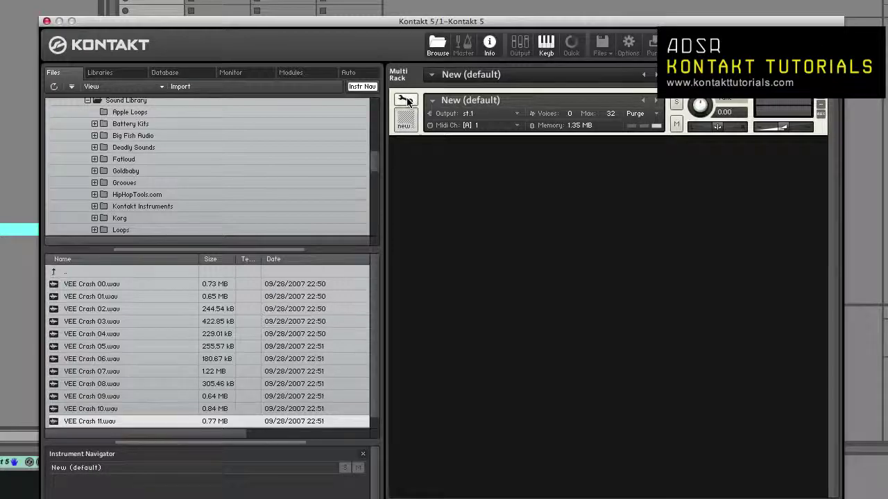
{"action": "left_click", "coordinate": [406, 99]}
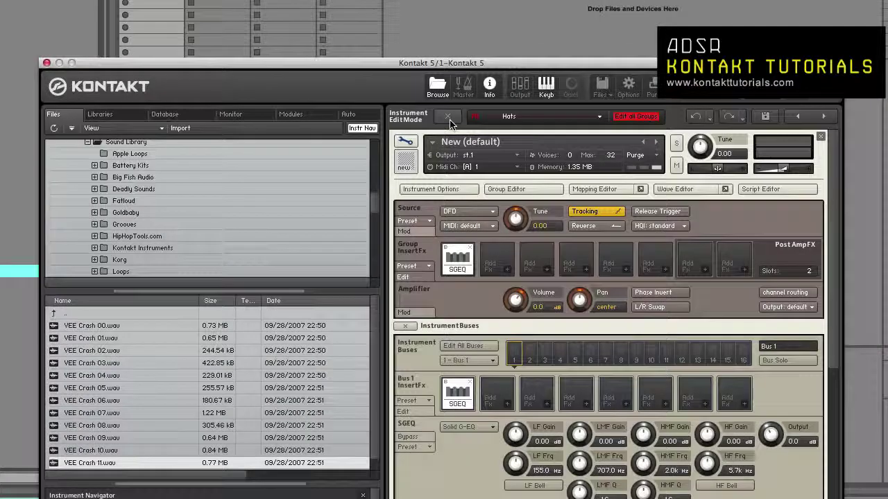
{"action": "left_click", "coordinate": [449, 119]}
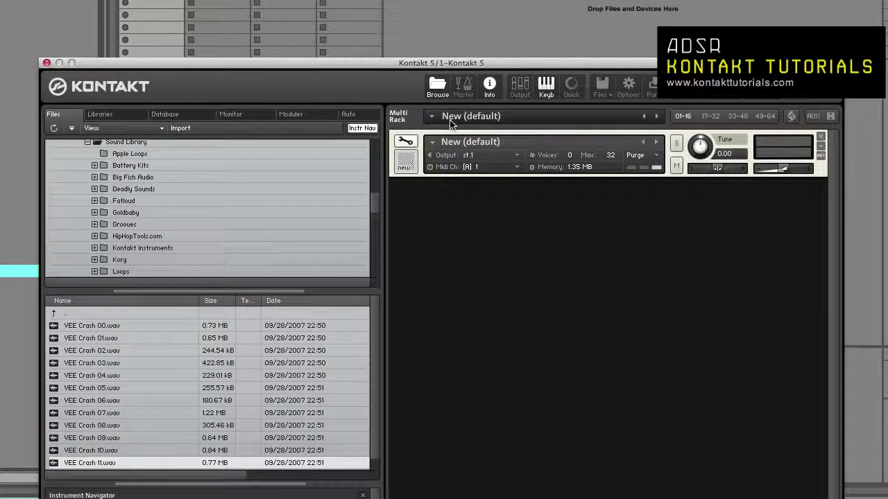
{"action": "left_click", "coordinate": [410, 140]}
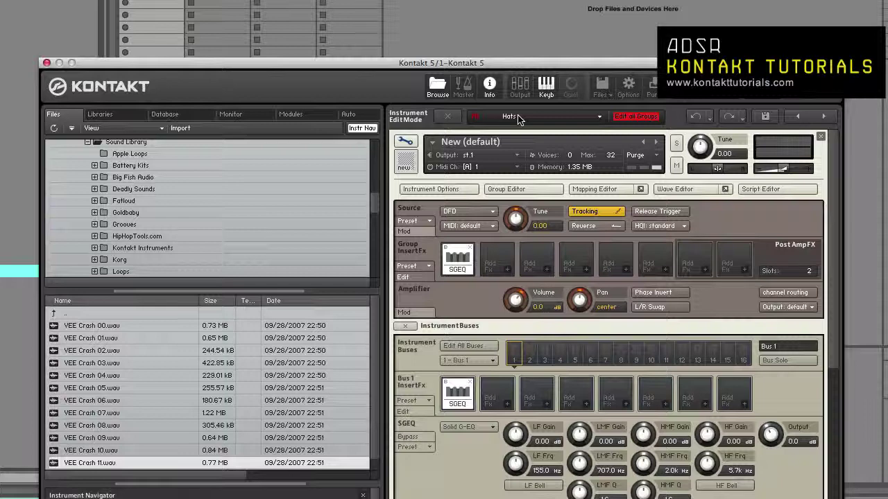
- Select Bassdrums in the Group dropdown and turn Edit all Groups on
{"action": "left_click", "coordinate": [519, 120]}
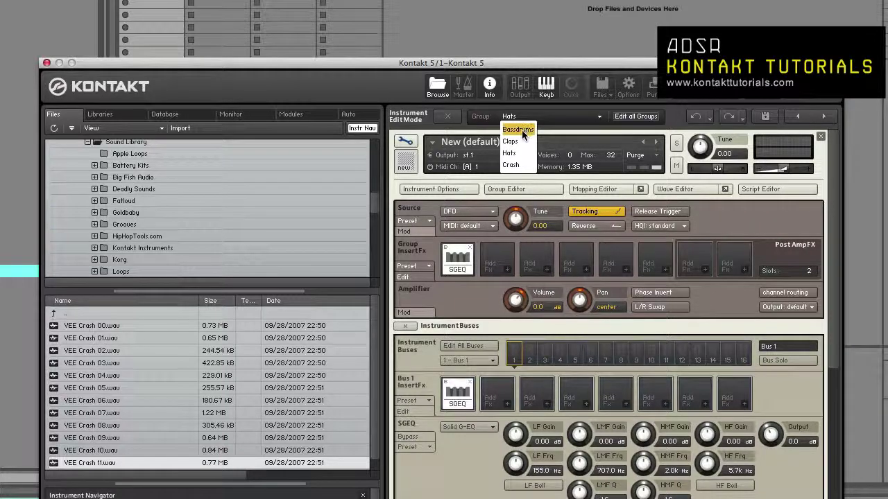
{"action": "left_click", "coordinate": [522, 129]}
{"action": "left_click", "coordinate": [627, 118]}
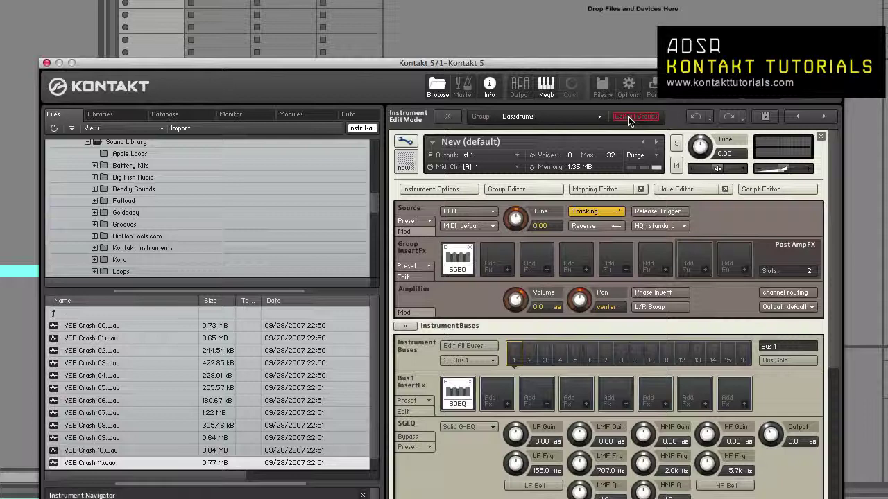
{"action": "left_click", "coordinate": [629, 120]}
- In the Group Editor, toggle Edit All Groups off and on to check all four groups, then close it
{"action": "left_click", "coordinate": [519, 194]}
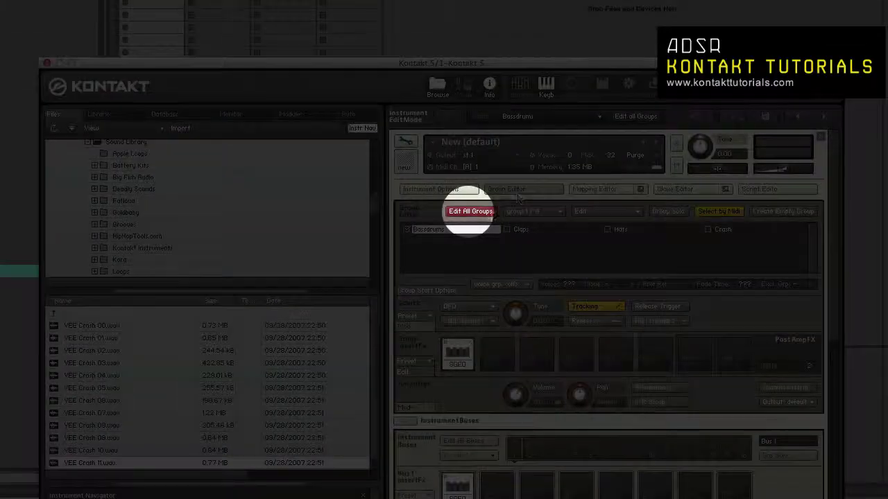
{"action": "left_click", "coordinate": [482, 212]}
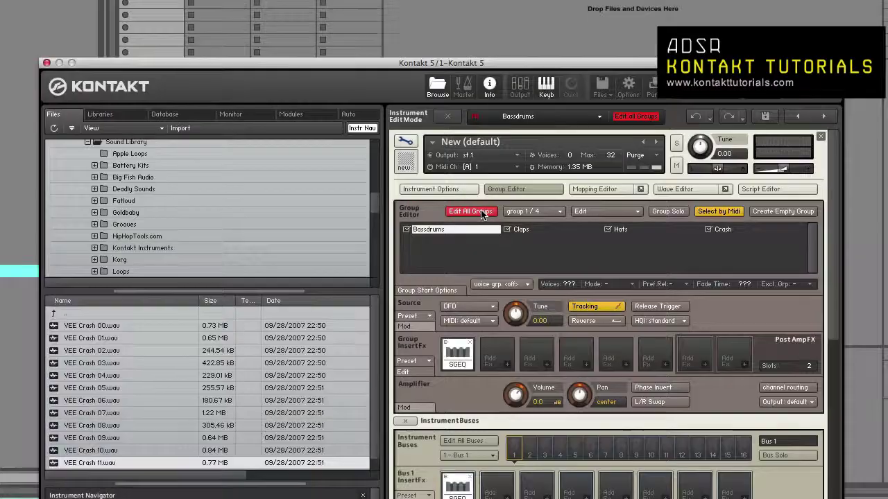
{"action": "left_click", "coordinate": [483, 213]}
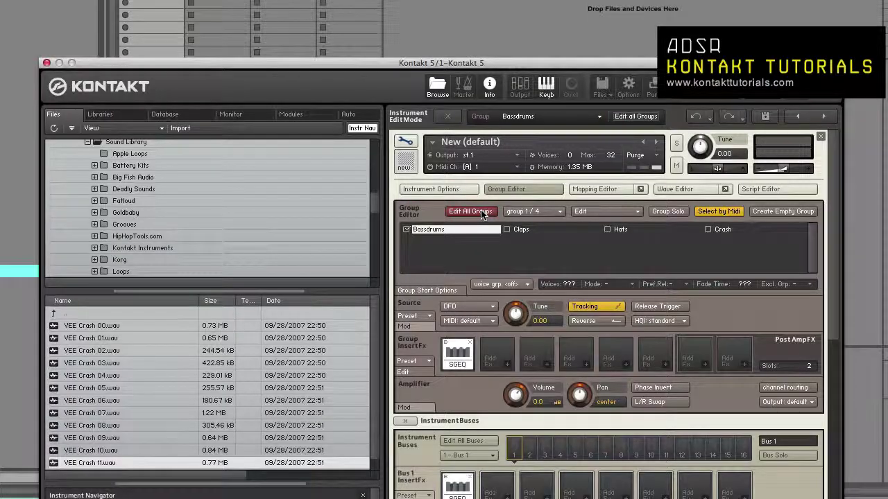
{"action": "left_click", "coordinate": [482, 212]}
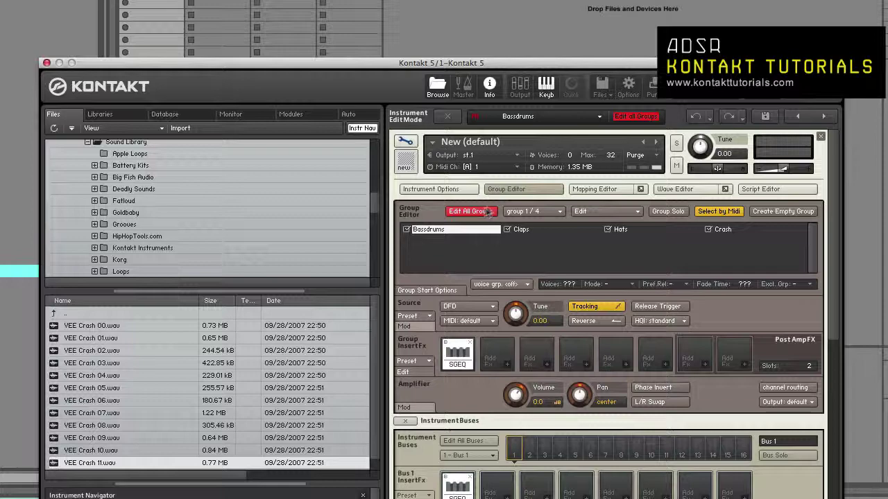
{"action": "left_click", "coordinate": [518, 193]}
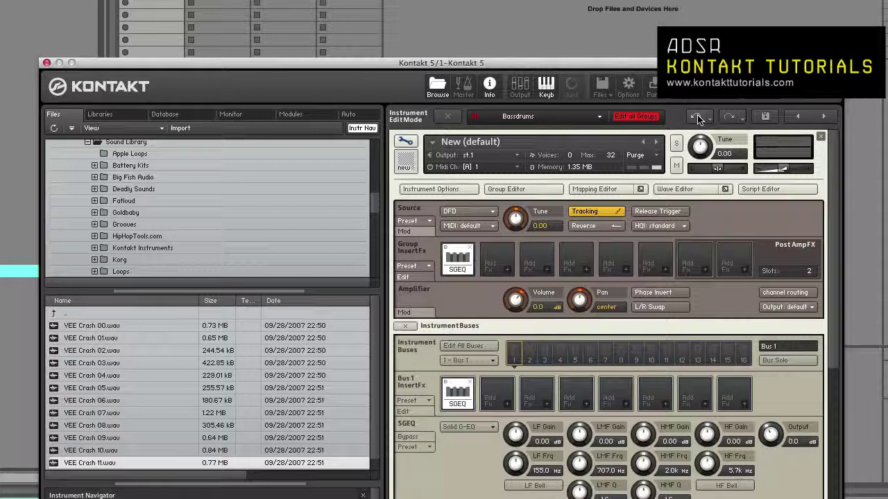
{"action": "left_click", "coordinate": [708, 120]}
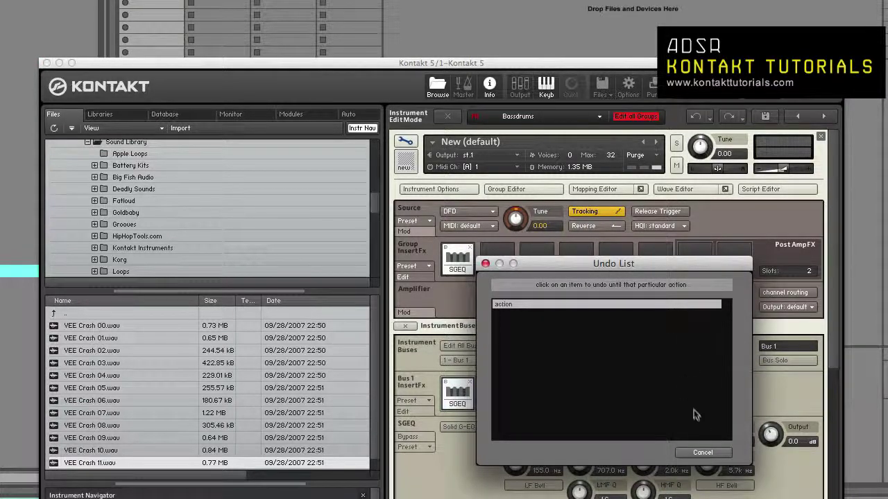
{"action": "left_click", "coordinate": [700, 453]}
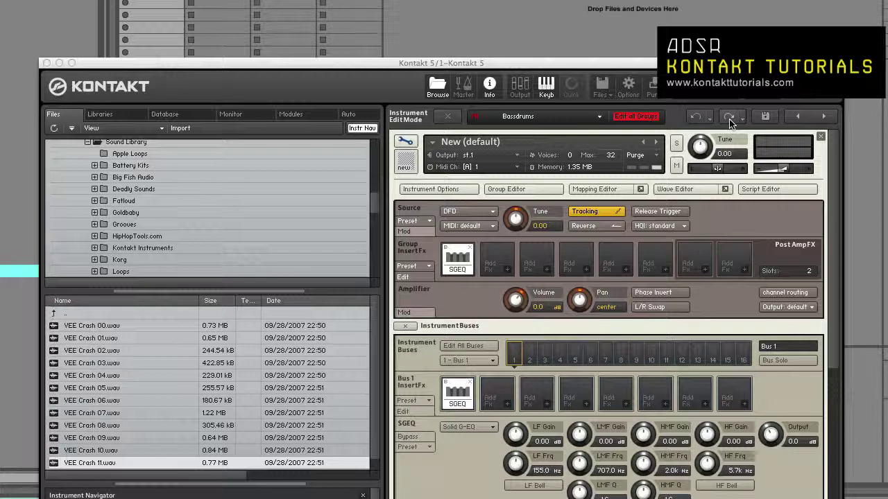
{"action": "left_click", "coordinate": [743, 121]}
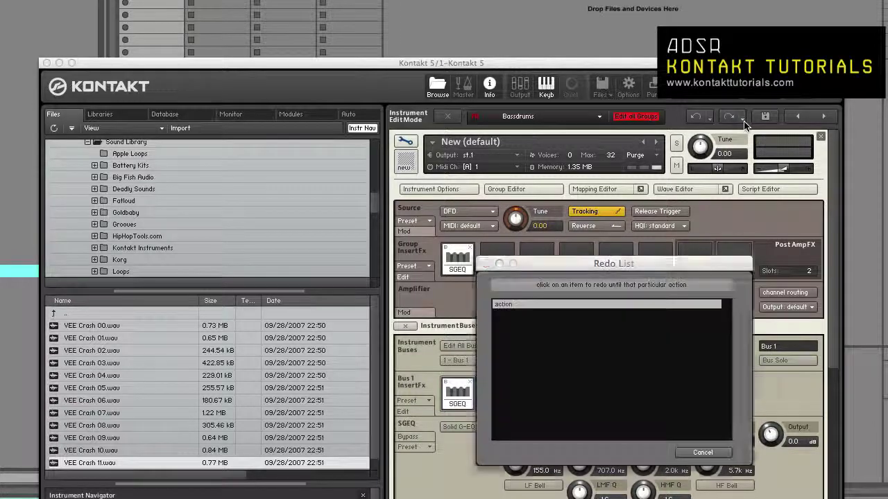
{"action": "left_click", "coordinate": [702, 453]}
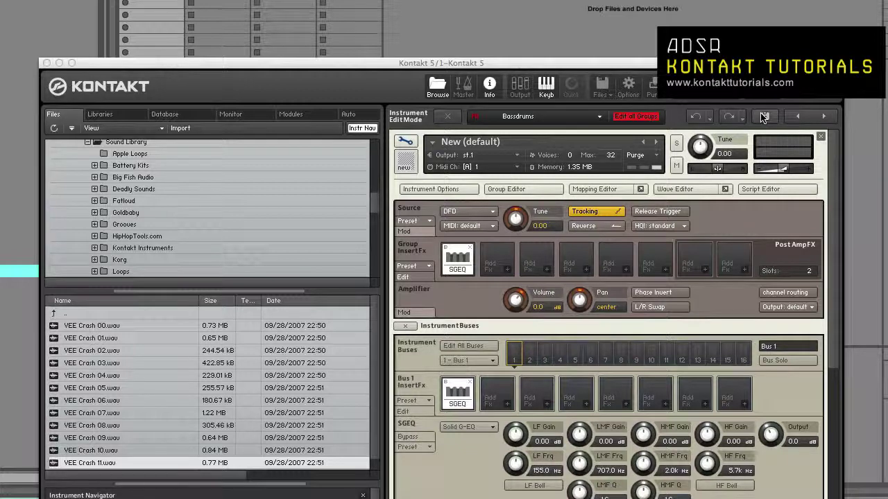
{"action": "left_click", "coordinate": [763, 117]}
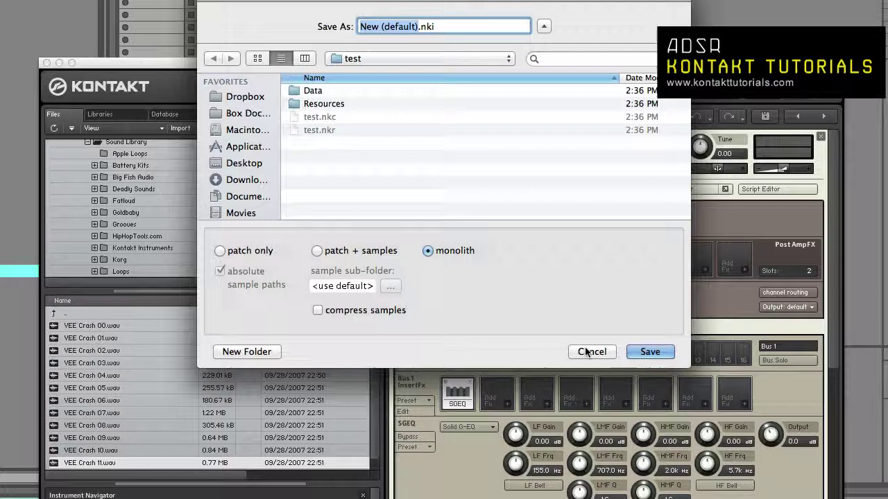
{"action": "left_click", "coordinate": [589, 351]}
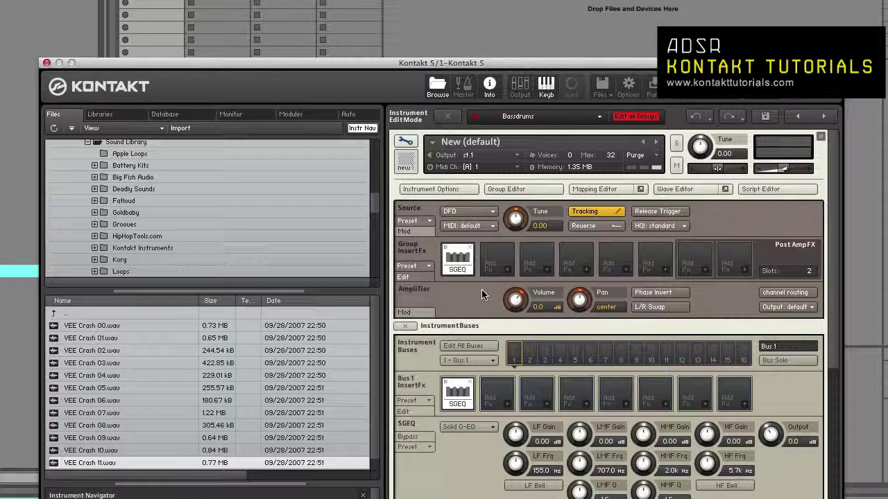
{"action": "left_click", "coordinate": [406, 327]}
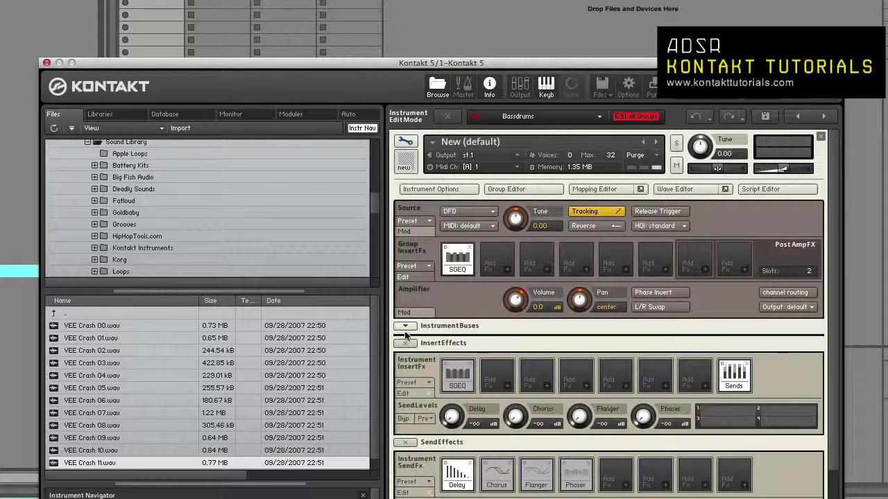
{"action": "left_click", "coordinate": [405, 343]}
{"action": "left_click", "coordinate": [405, 360]}
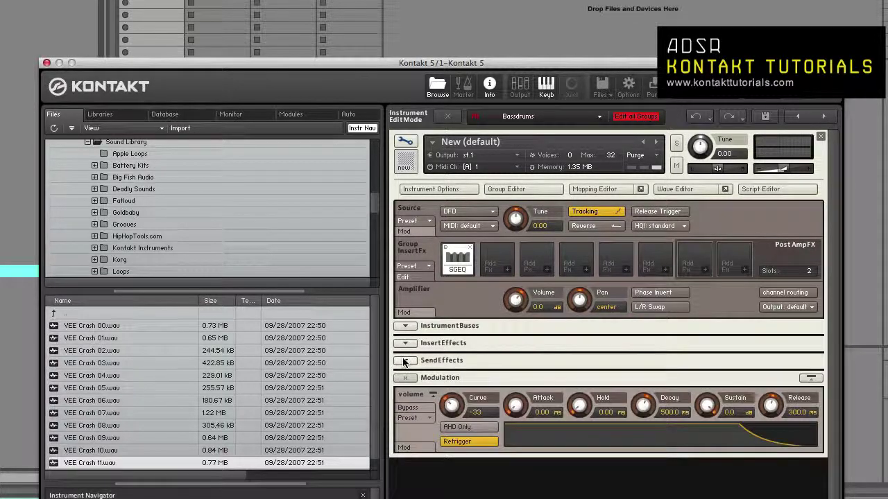
{"action": "left_click", "coordinate": [406, 378]}
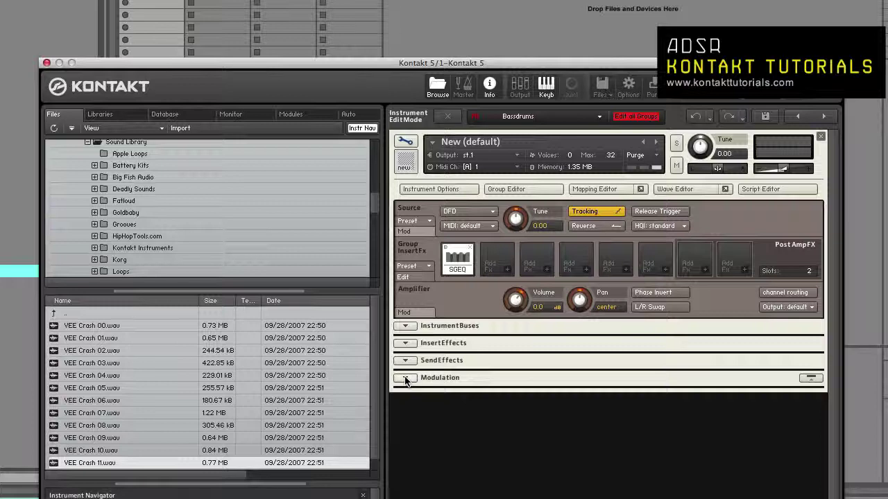
{"action": "left_click", "coordinate": [405, 377]}
{"action": "left_click", "coordinate": [405, 361]}
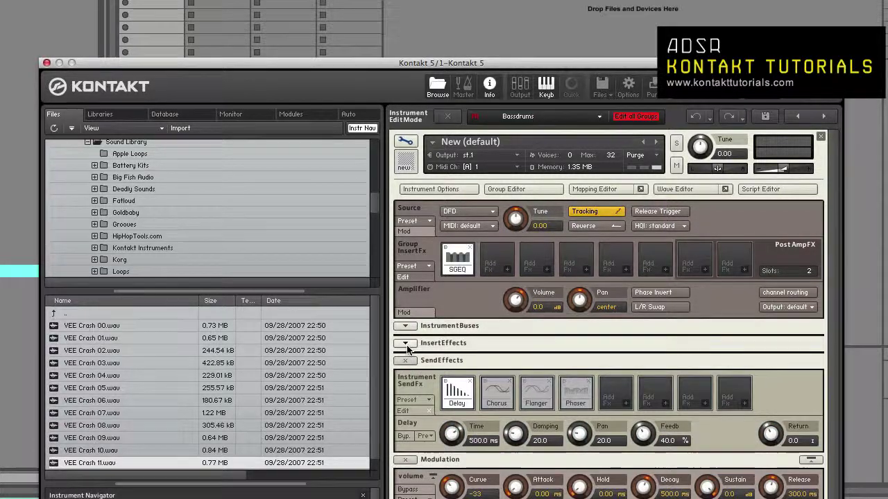
{"action": "left_click", "coordinate": [405, 344]}
{"action": "left_click", "coordinate": [405, 326]}
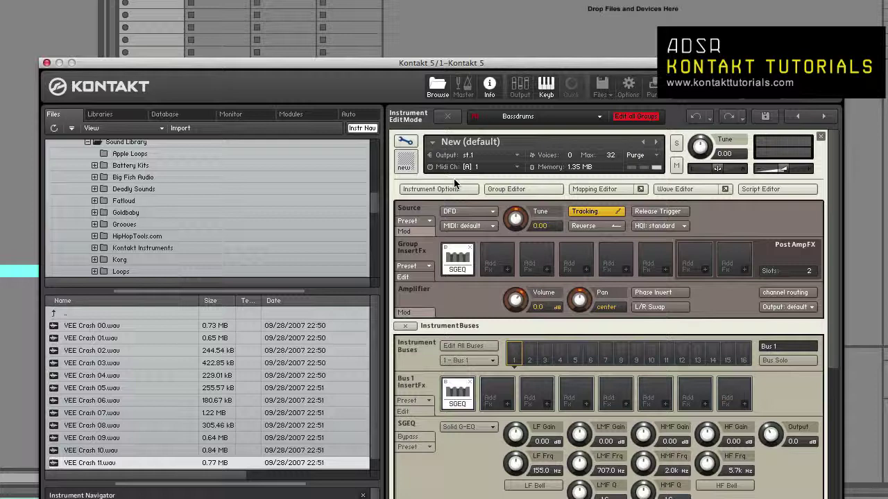
{"action": "left_click", "coordinate": [548, 193]}
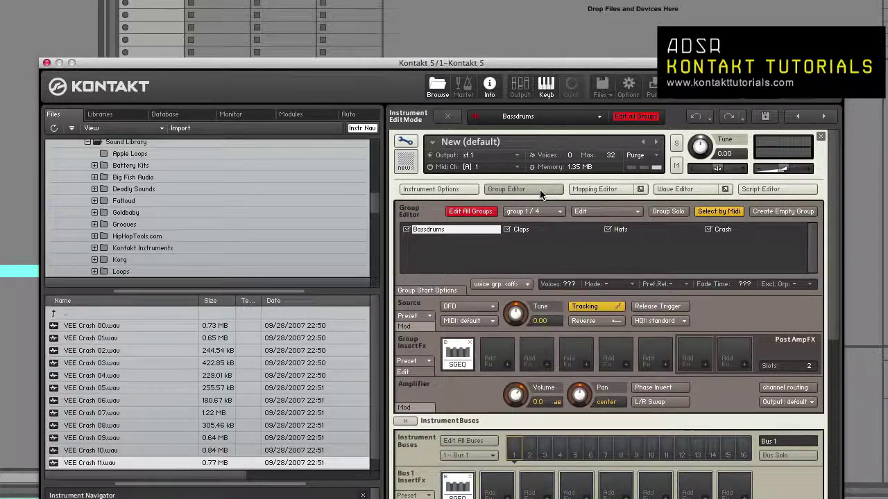
{"action": "left_click", "coordinate": [555, 193]}
{"action": "left_click", "coordinate": [588, 191]}
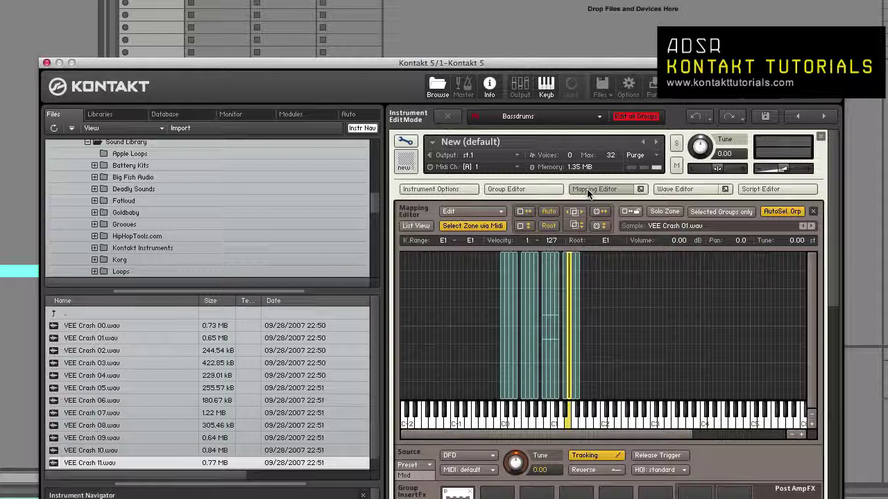
{"action": "left_click", "coordinate": [588, 191]}
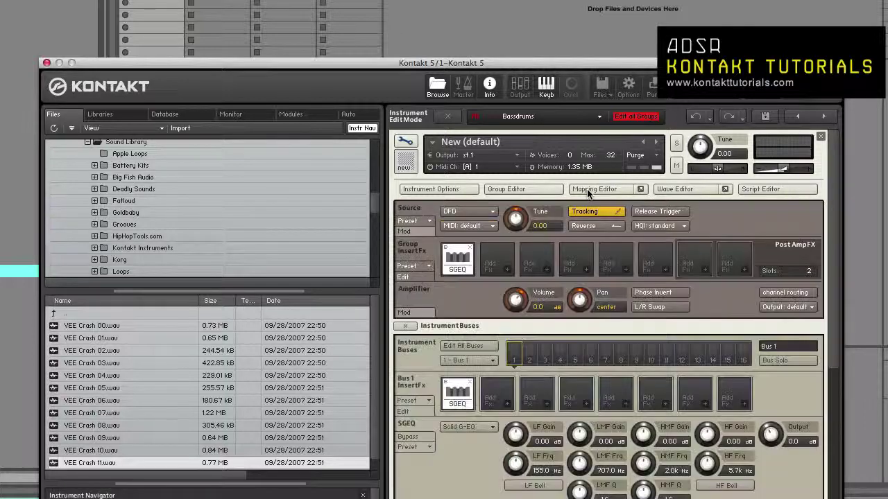
{"action": "left_click", "coordinate": [662, 189]}
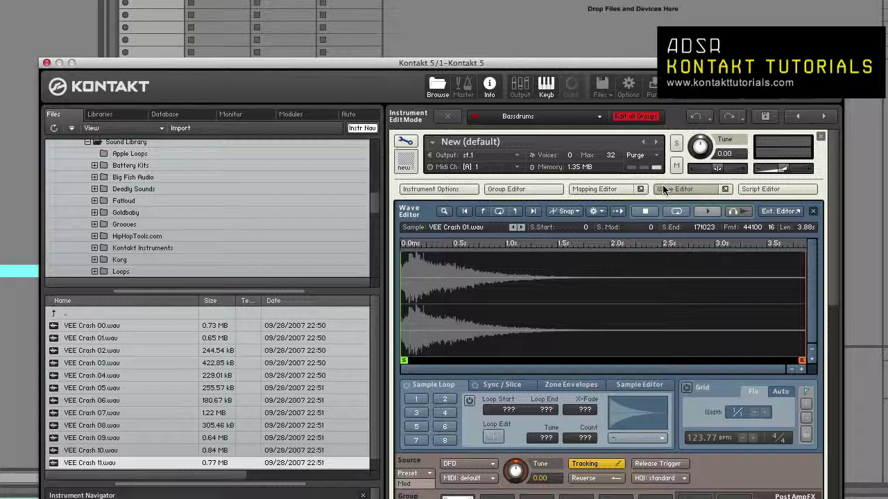
{"action": "left_click", "coordinate": [663, 185]}
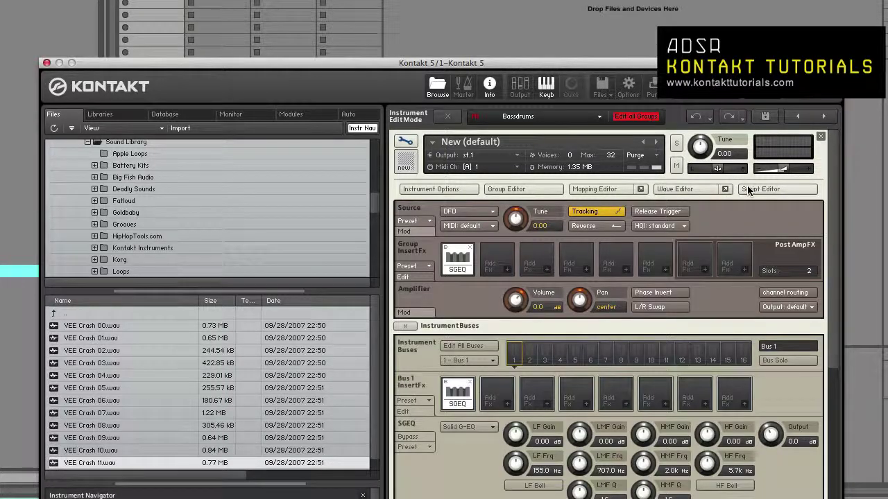
{"action": "left_click", "coordinate": [747, 188]}
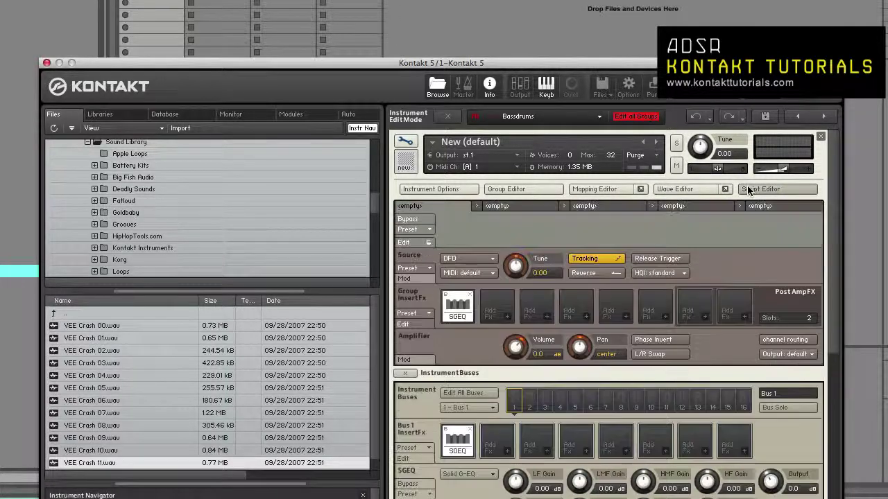
{"action": "left_click", "coordinate": [746, 188]}
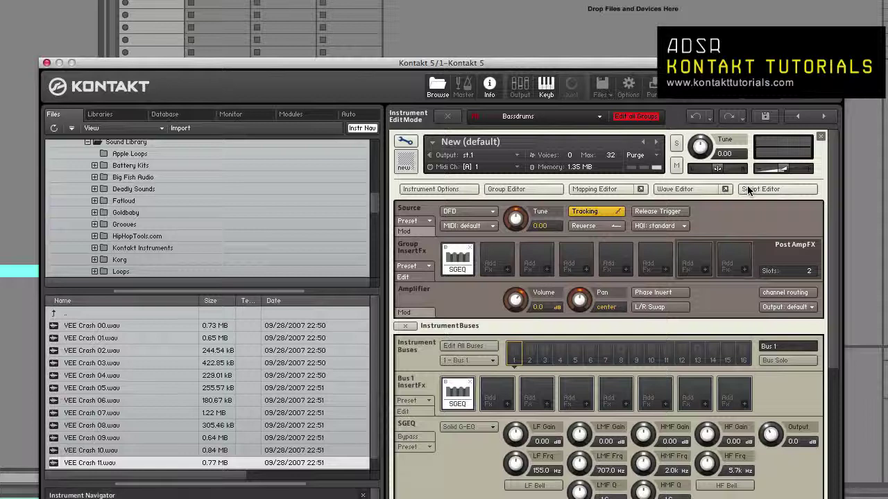
{"action": "left_click", "coordinate": [641, 188]}
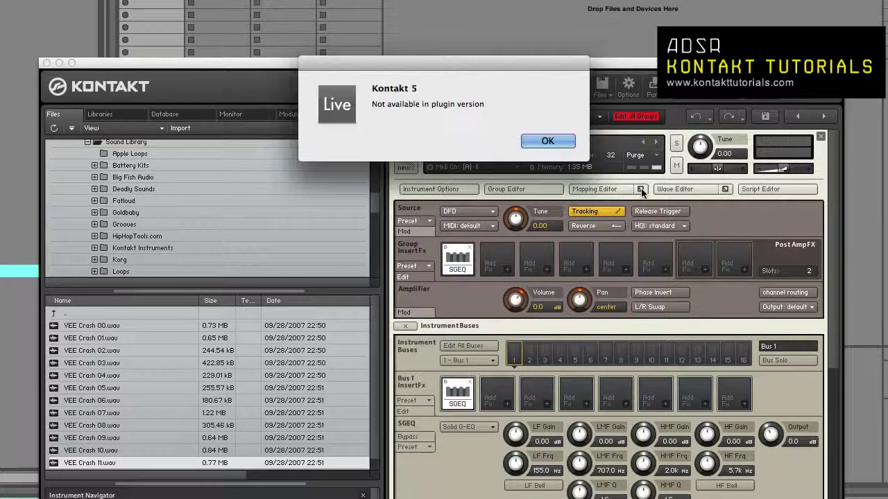
{"action": "left_click", "coordinate": [555, 142]}
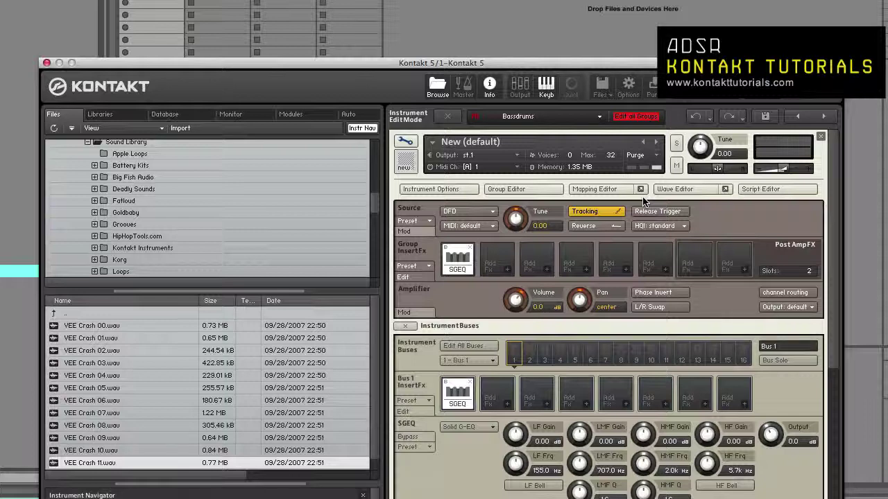
{"action": "left_click", "coordinate": [771, 188]}
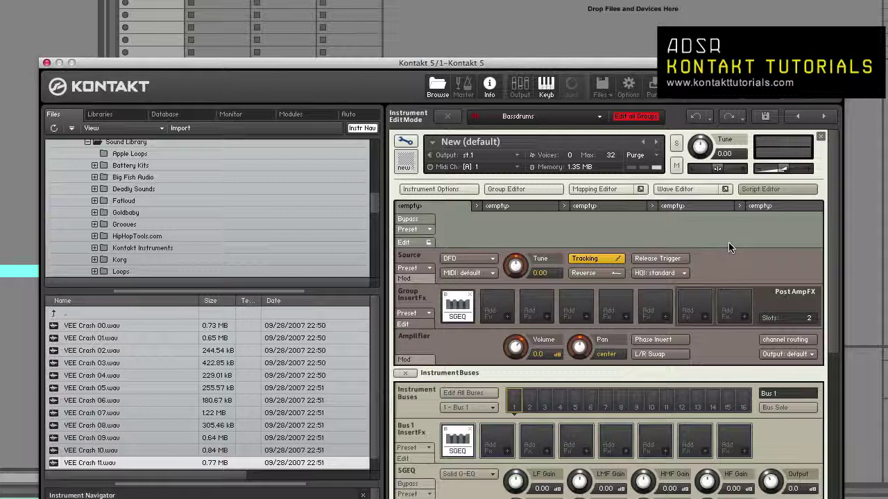
{"action": "left_click", "coordinate": [771, 188]}
{"action": "left_click", "coordinate": [527, 190]}
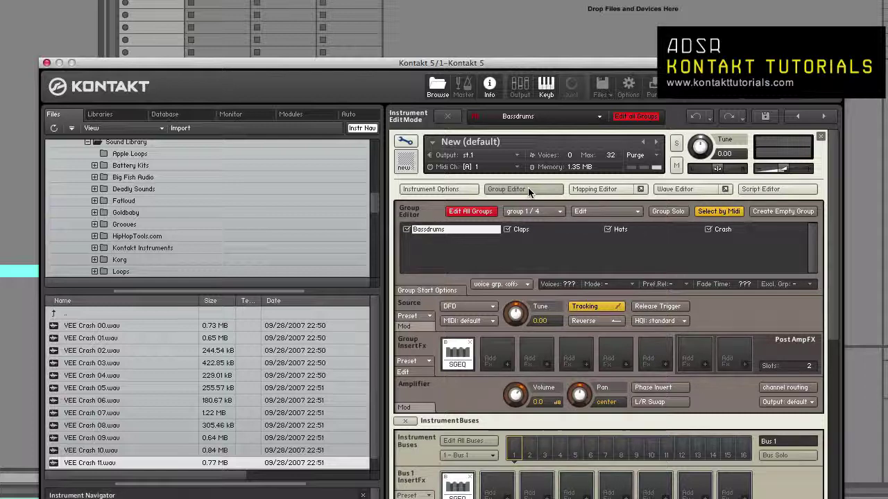
{"action": "left_click", "coordinate": [528, 192]}
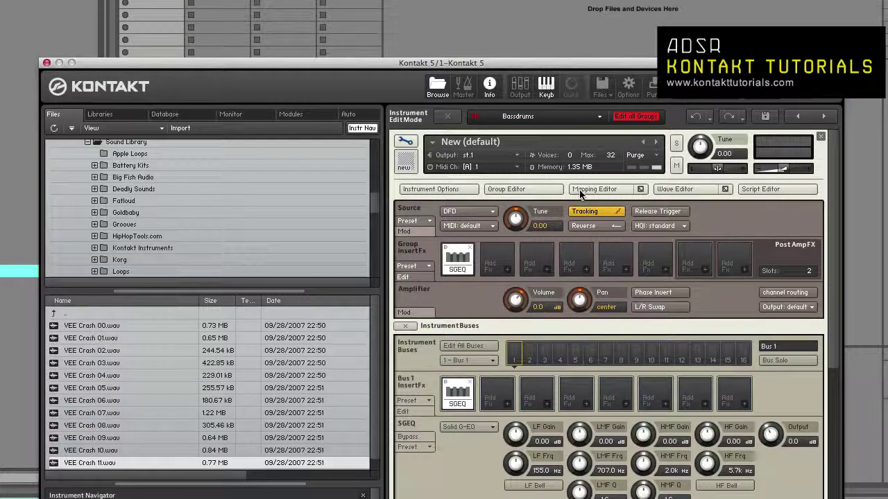
{"action": "left_click", "coordinate": [583, 192]}
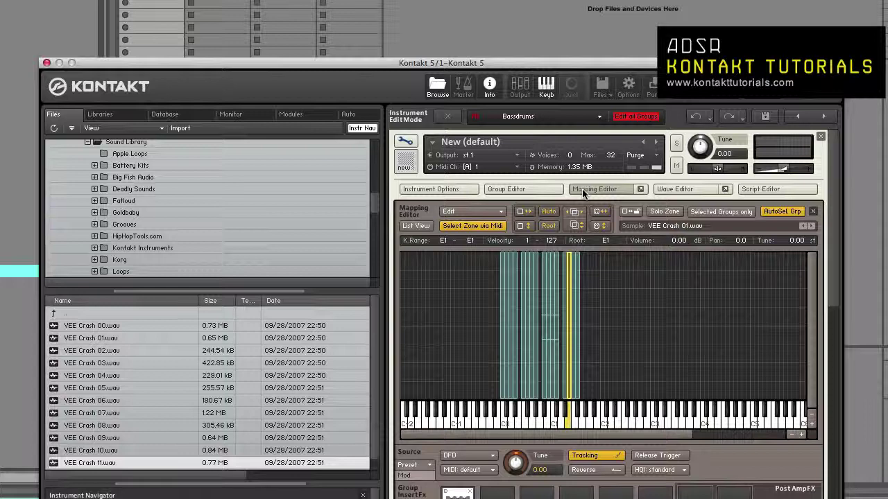
{"action": "left_click", "coordinate": [583, 194]}
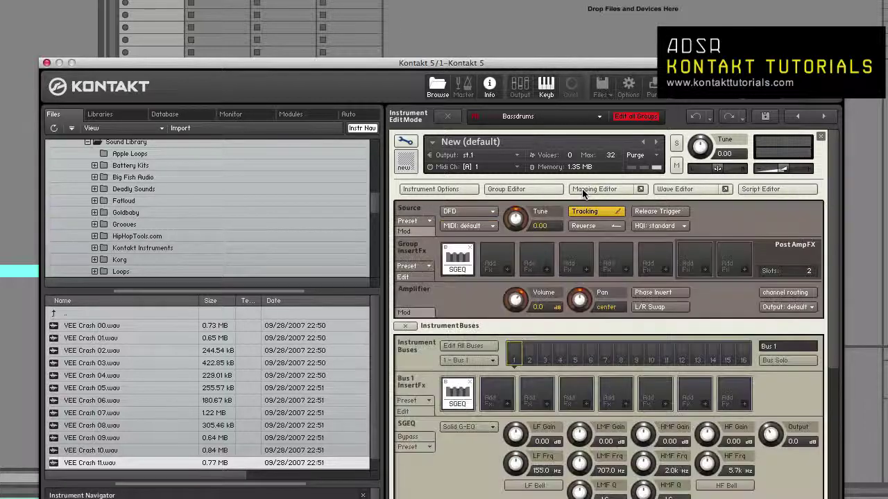
{"action": "left_click", "coordinate": [670, 190]}
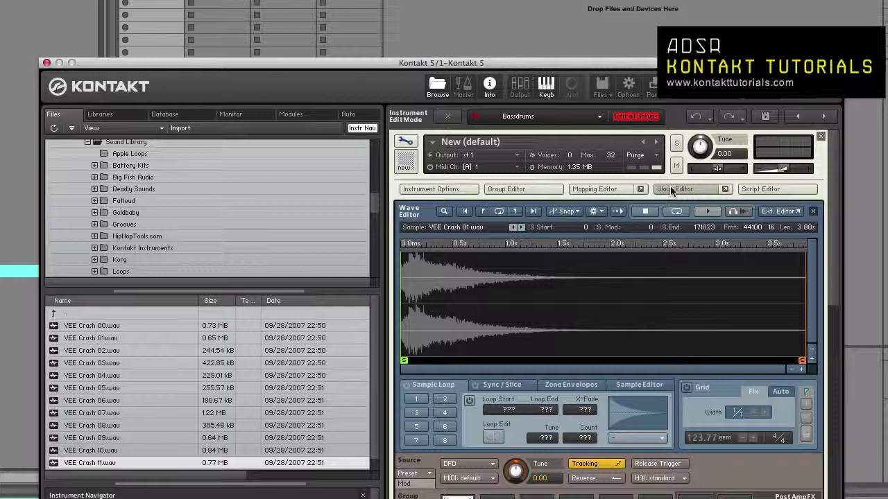
{"action": "left_click", "coordinate": [670, 186]}
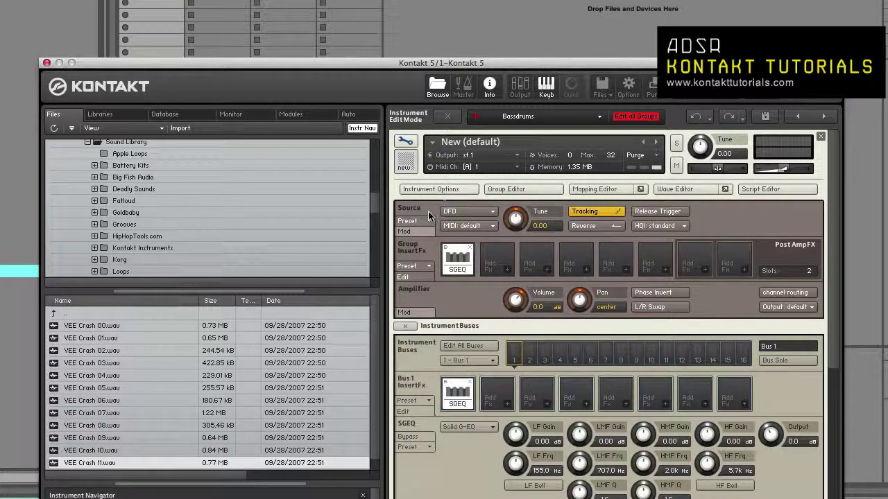
{"action": "scroll", "coordinate": [438, 250], "scroll_direction": "down", "scroll_amount": 3}
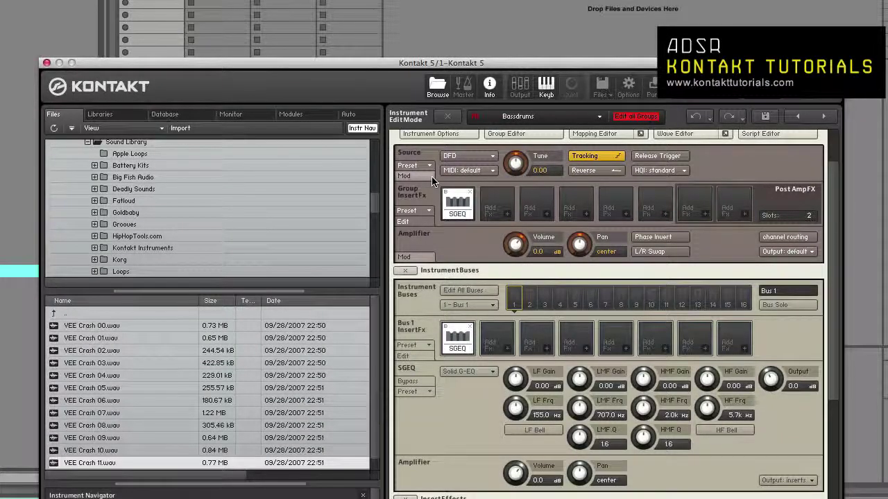
{"action": "left_click", "coordinate": [415, 175]}
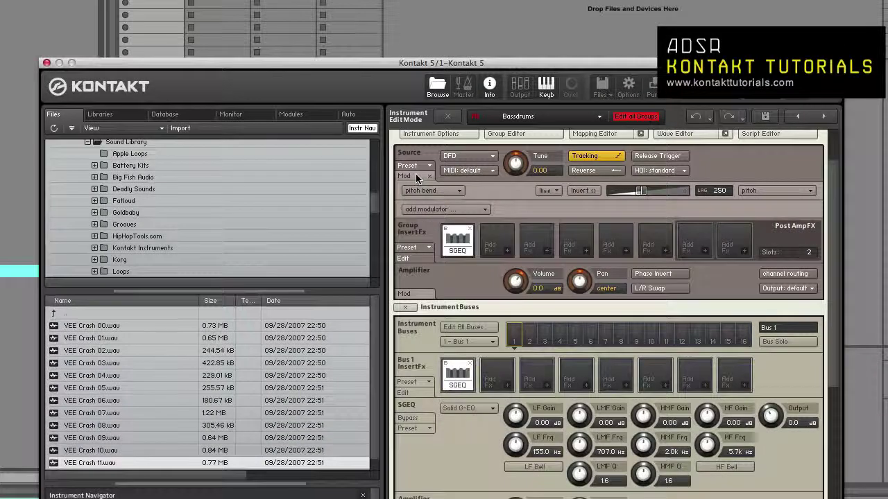
{"action": "left_click", "coordinate": [415, 173]}
{"action": "left_click", "coordinate": [412, 256]}
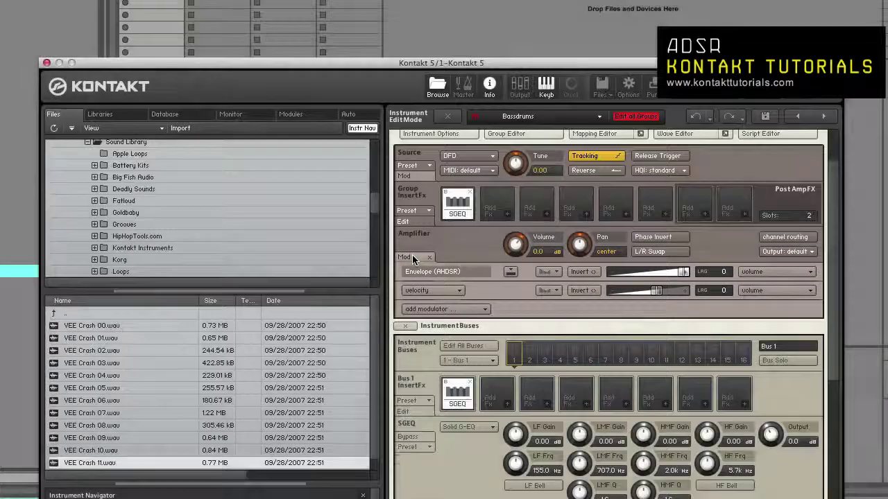
{"action": "left_click", "coordinate": [412, 256]}
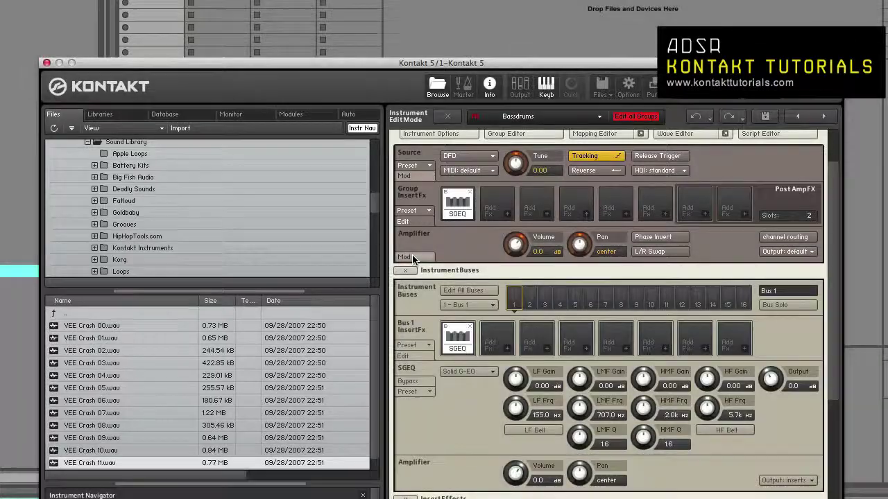
{"action": "scroll", "coordinate": [419, 410], "scroll_direction": "down", "scroll_amount": 3}
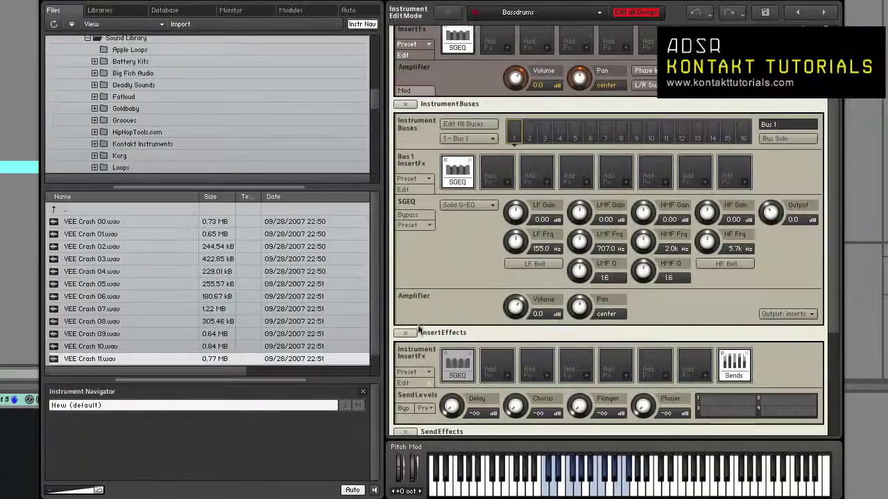
{"action": "scroll", "coordinate": [419, 409], "scroll_direction": "down", "scroll_amount": 5}
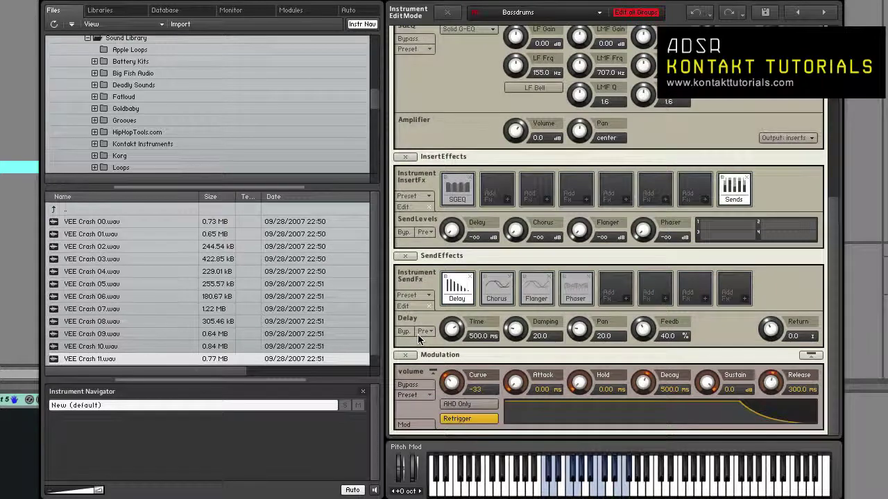
{"action": "left_click", "coordinate": [405, 426]}
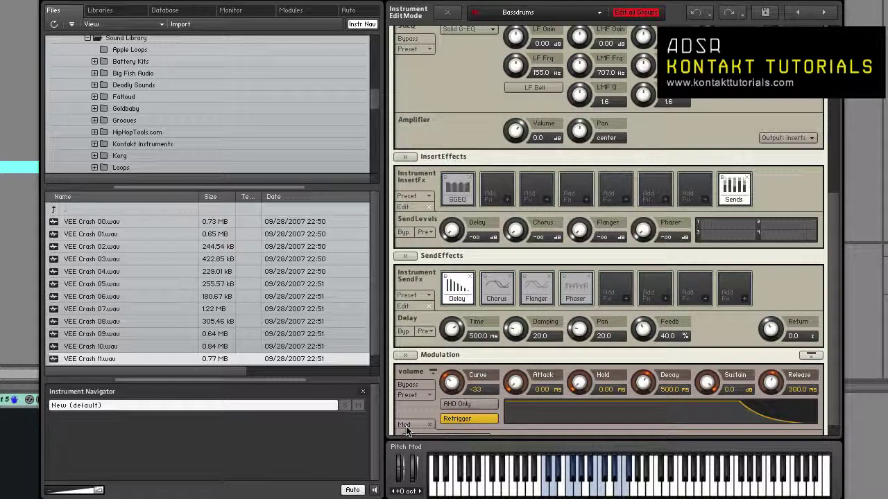
{"action": "left_click", "coordinate": [407, 426]}
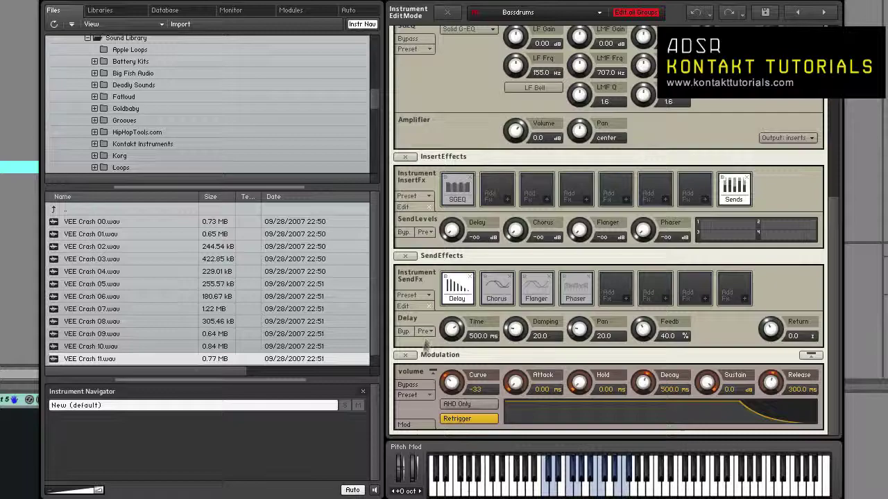
{"action": "left_click", "coordinate": [404, 425]}
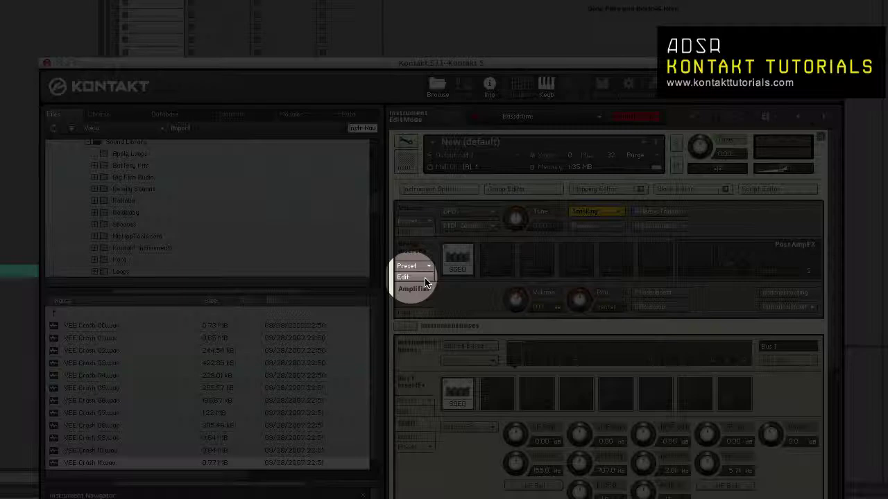
{"action": "left_click", "coordinate": [425, 277]}
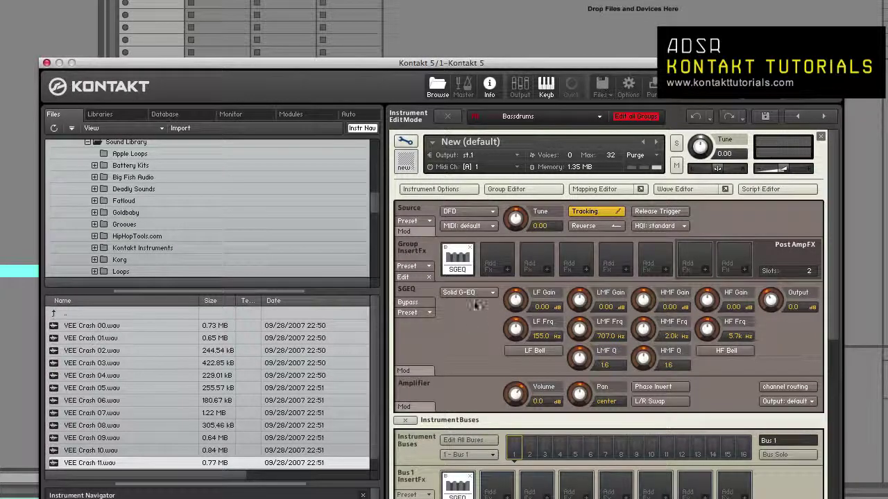
{"action": "scroll", "coordinate": [457, 253], "scroll_direction": "down", "scroll_amount": 5}
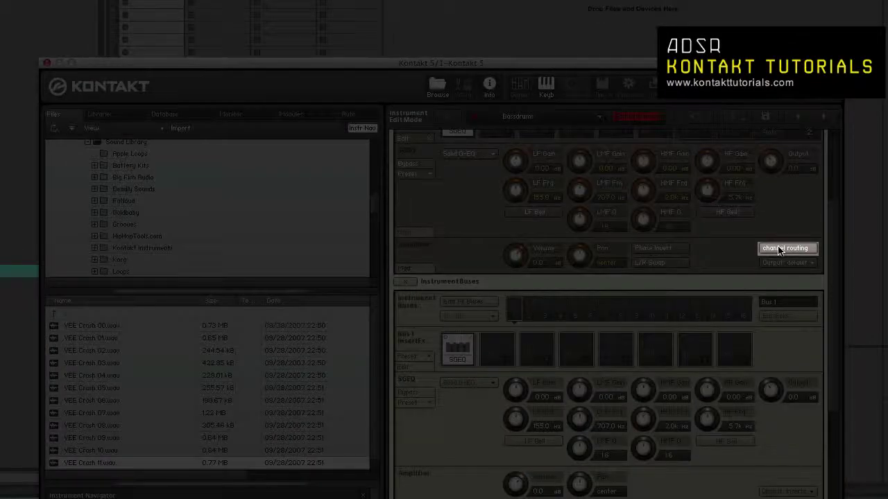
{"action": "left_click", "coordinate": [778, 250]}
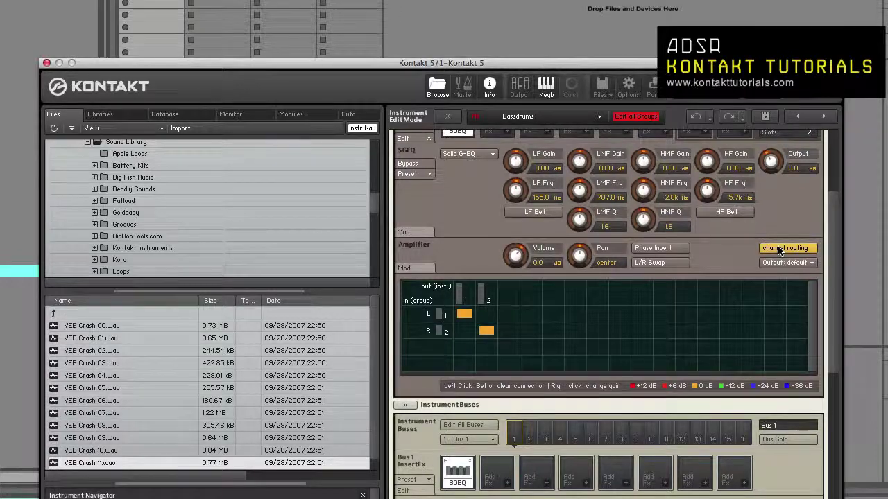
{"action": "left_click", "coordinate": [782, 249]}
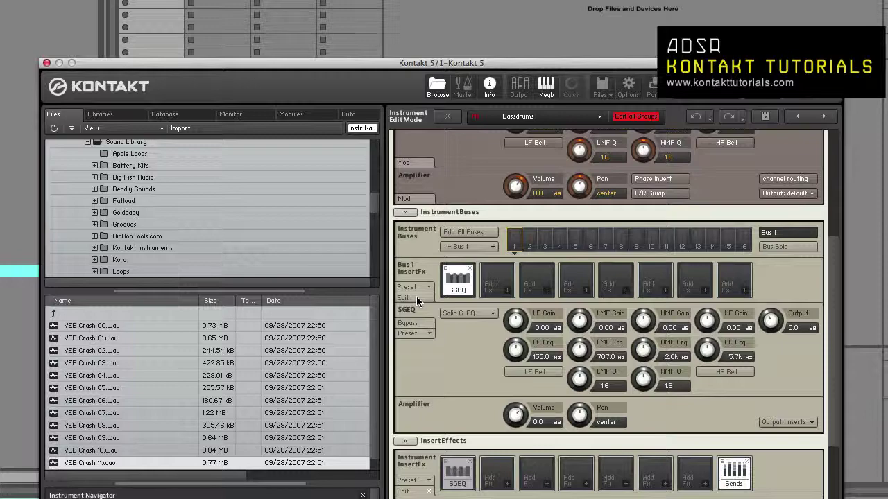
- Expand the instrument insert SGEQ's settings, collapsing and reopening them once
{"action": "scroll", "coordinate": [416, 296], "scroll_direction": "down", "scroll_amount": 5}
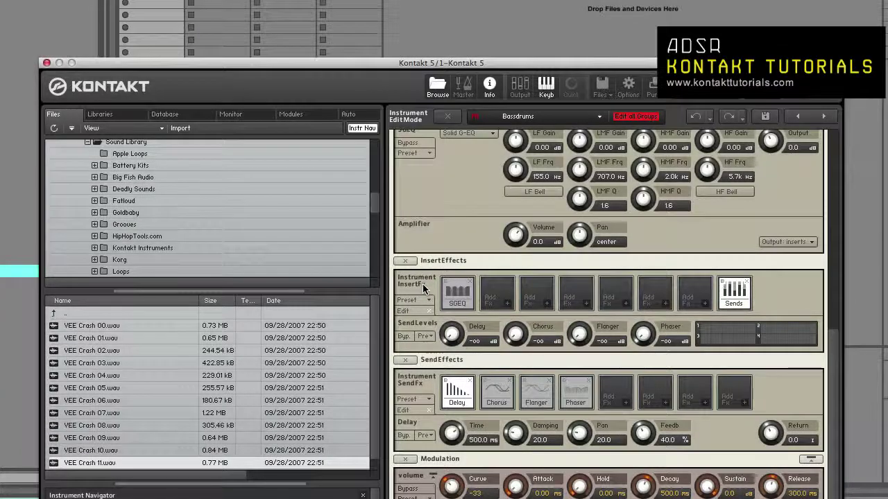
{"action": "left_click", "coordinate": [448, 298]}
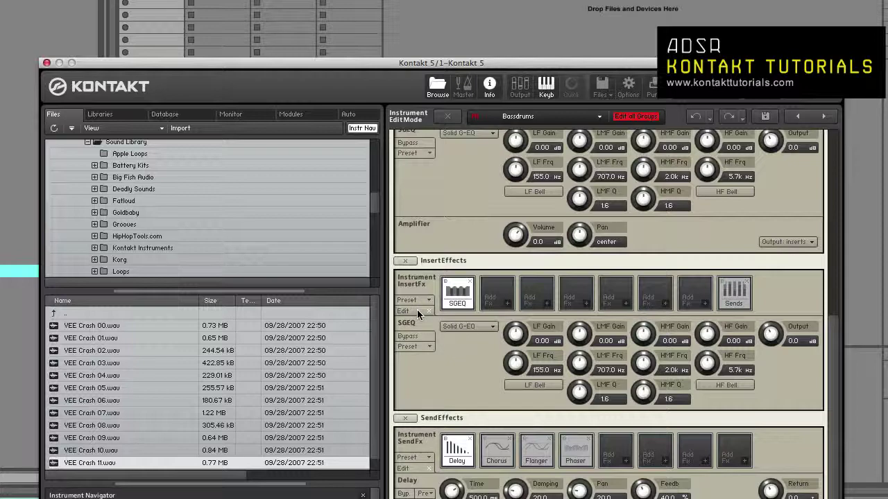
{"action": "left_click", "coordinate": [417, 310]}
{"action": "left_click", "coordinate": [417, 344]}
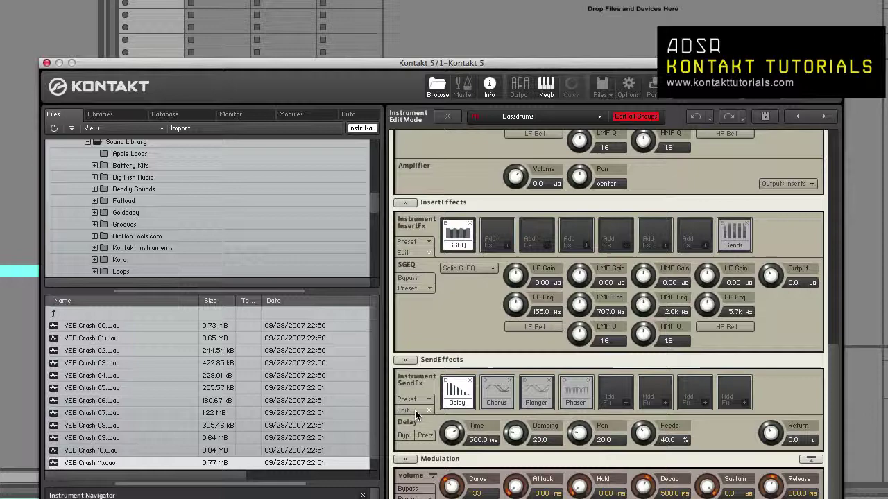
- Collapse and re-expand the send Delay (500.0 ms, 40.0% feedback), then scroll back to the top
{"action": "left_click", "coordinate": [415, 410]}
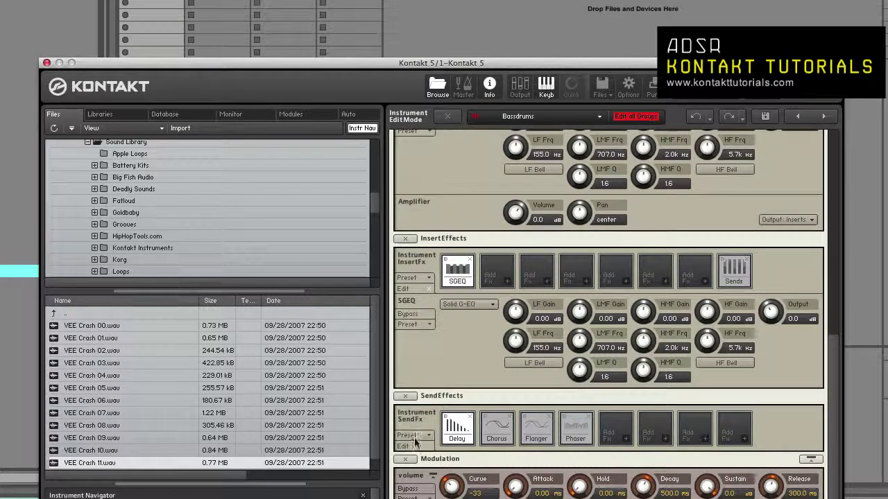
{"action": "left_click", "coordinate": [413, 446]}
{"action": "scroll", "coordinate": [421, 470], "scroll_direction": "down", "scroll_amount": 1}
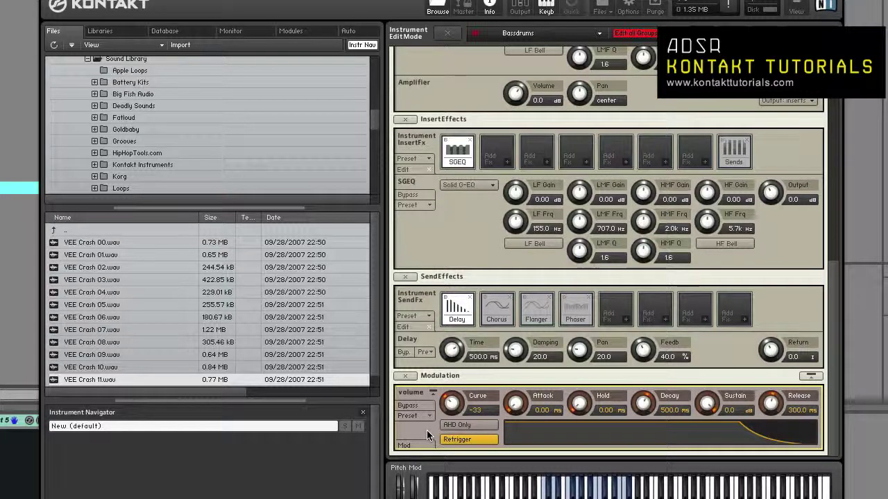
{"action": "scroll", "coordinate": [452, 275], "scroll_direction": "up", "scroll_amount": 5}
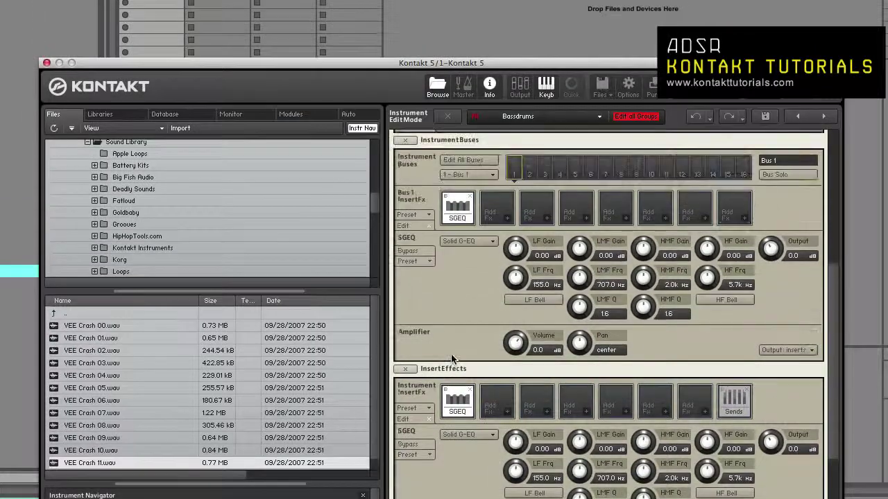
{"action": "scroll", "coordinate": [451, 359], "scroll_direction": "up", "scroll_amount": 5}
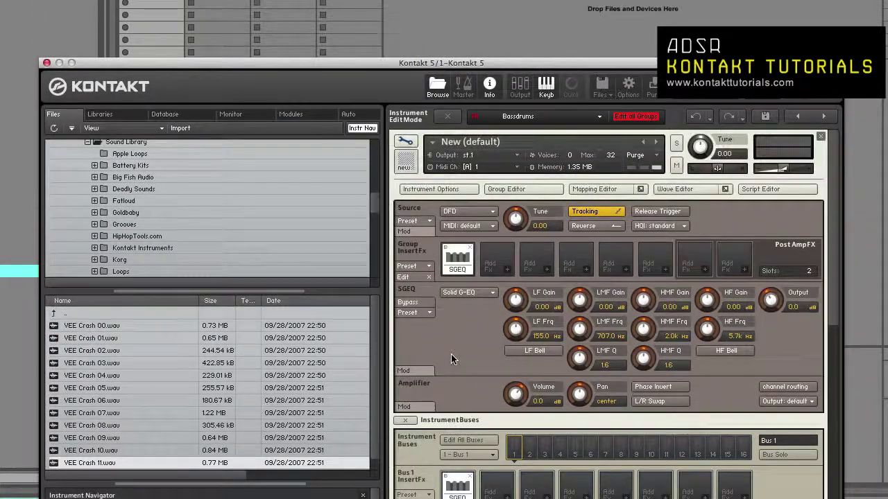
- Open Instrument Options on the Instrument page, showing key range C-2 to G8 and velocity 1–127
{"action": "left_click", "coordinate": [448, 189]}
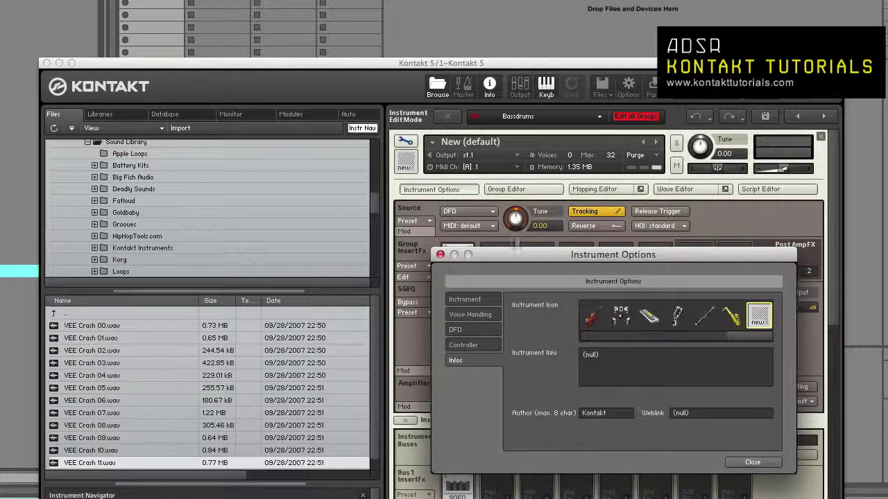
{"action": "left_click", "coordinate": [482, 300]}
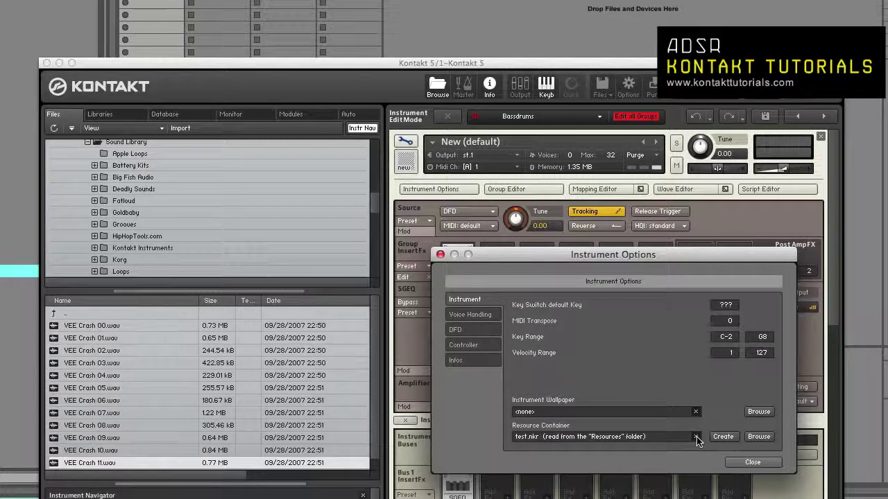
- Clear the resource container and create a new one named 'test' in the Desktop test folder
{"action": "left_click", "coordinate": [695, 436]}
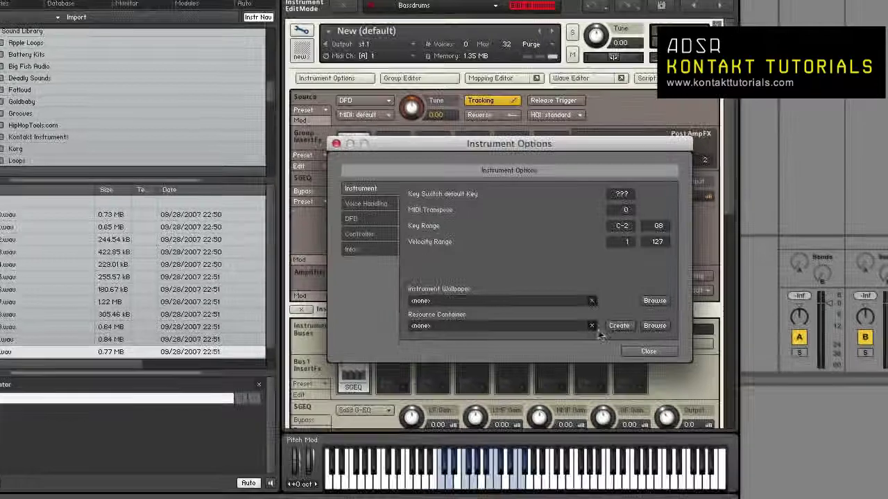
{"action": "left_click", "coordinate": [720, 436]}
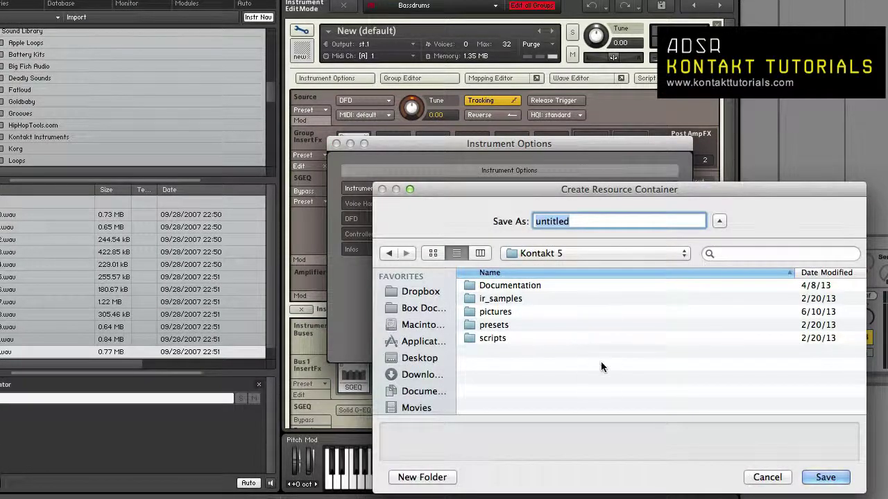
{"action": "left_click", "coordinate": [419, 358]}
{"action": "scroll", "coordinate": [536, 372], "scroll_direction": "down", "scroll_amount": 5}
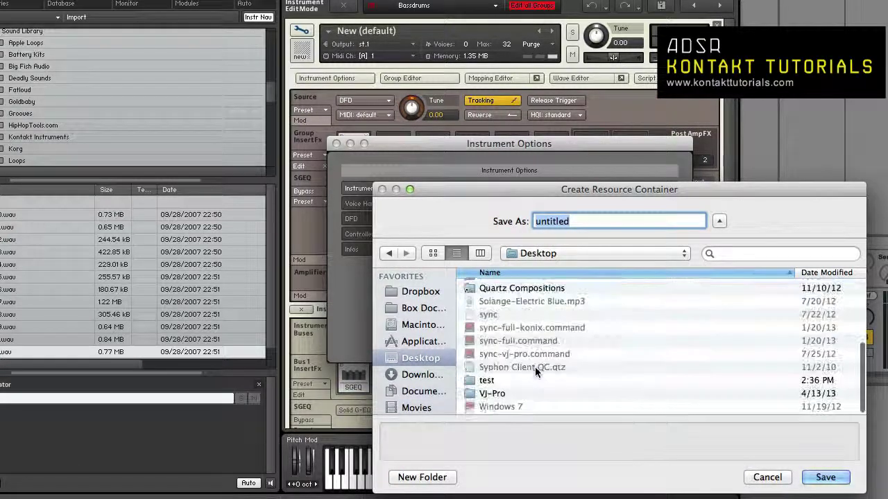
{"action": "double_click", "coordinate": [544, 380]}
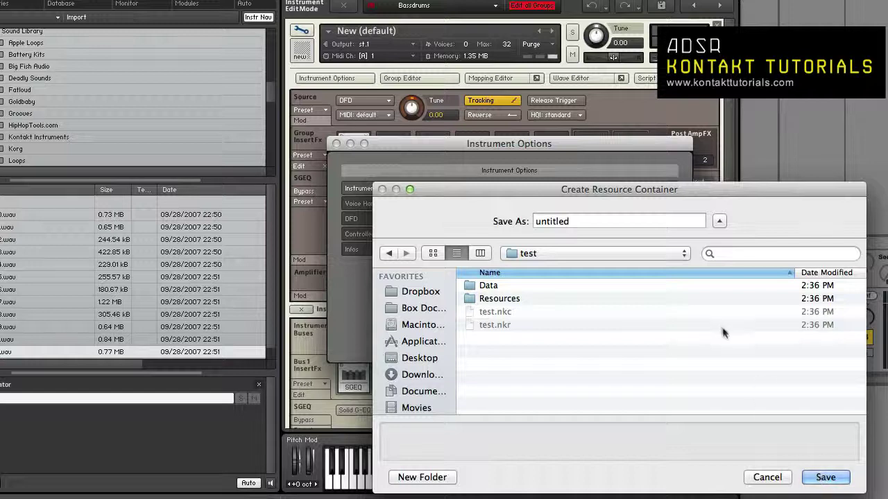
{"action": "double_click", "coordinate": [616, 221]}
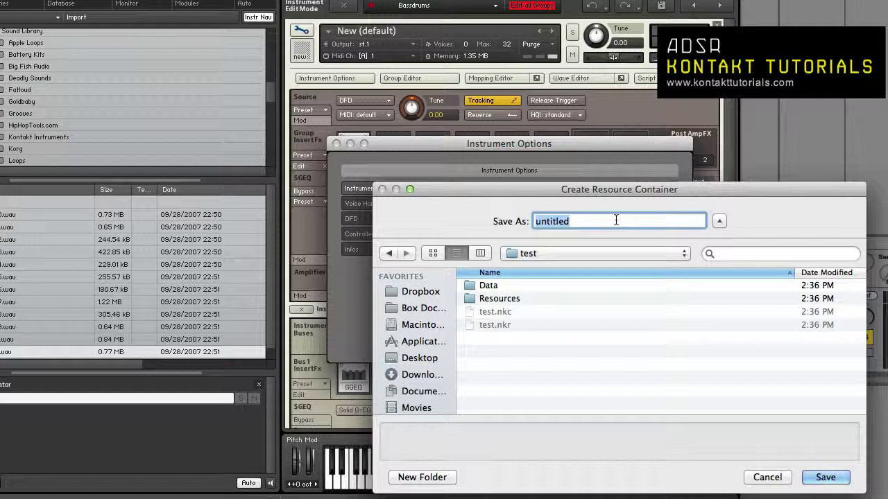
{"action": "type", "text": "test"}
{"action": "left_click", "coordinate": [823, 478]}
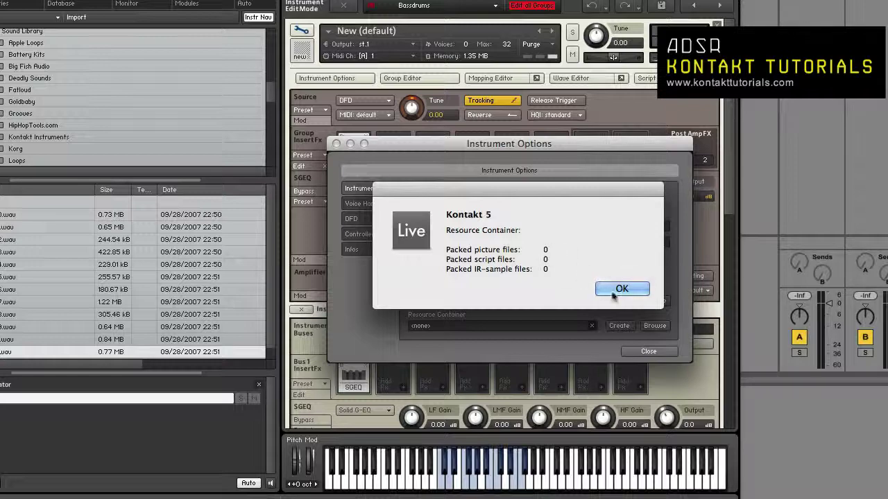
{"action": "left_click", "coordinate": [614, 291]}
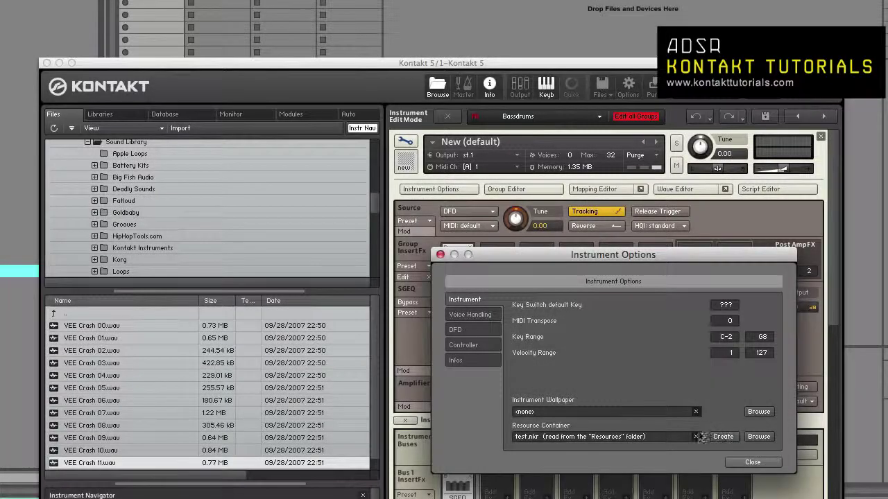
- Clear the link again and browse to load test.nkr as the resource container
{"action": "left_click", "coordinate": [696, 436]}
{"action": "left_click", "coordinate": [757, 437]}
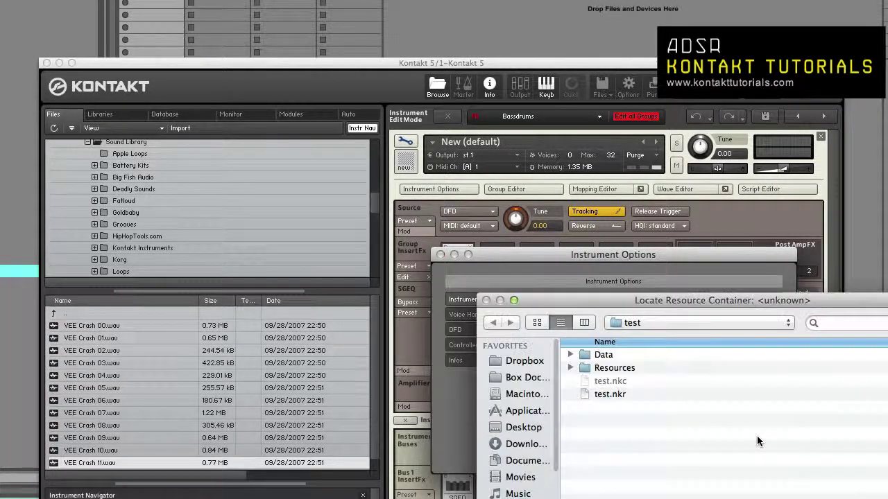
{"action": "left_click", "coordinate": [620, 392]}
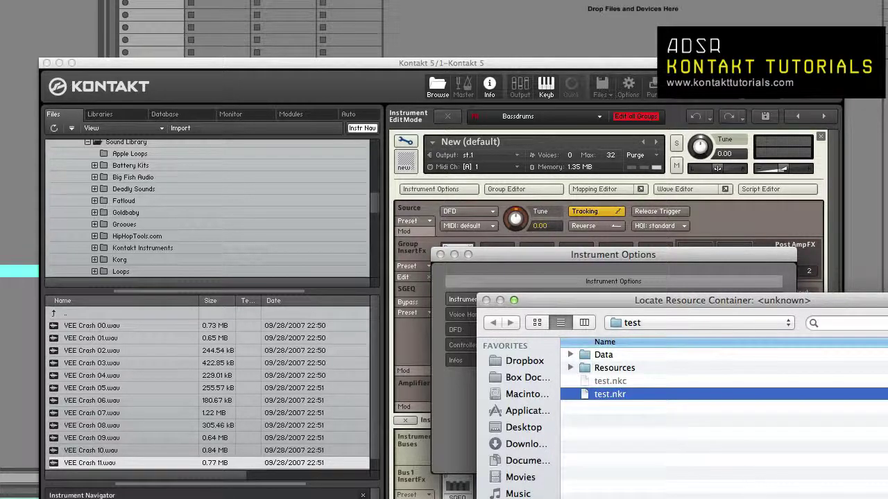
{"action": "double_click", "coordinate": [671, 395]}
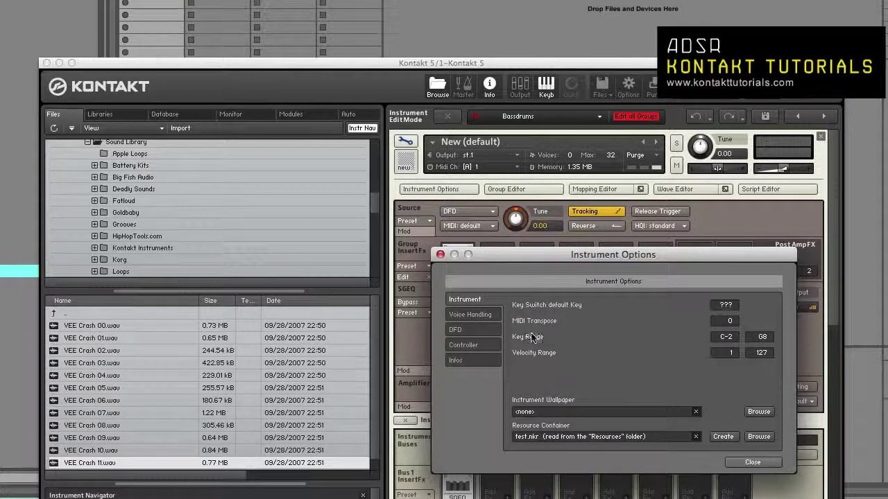
- Switch to the Voice Handling page: oldest-voice stealing, 10 ms fadeout, Time Machine Pro limits 8 and 4
{"action": "left_click", "coordinate": [478, 314]}
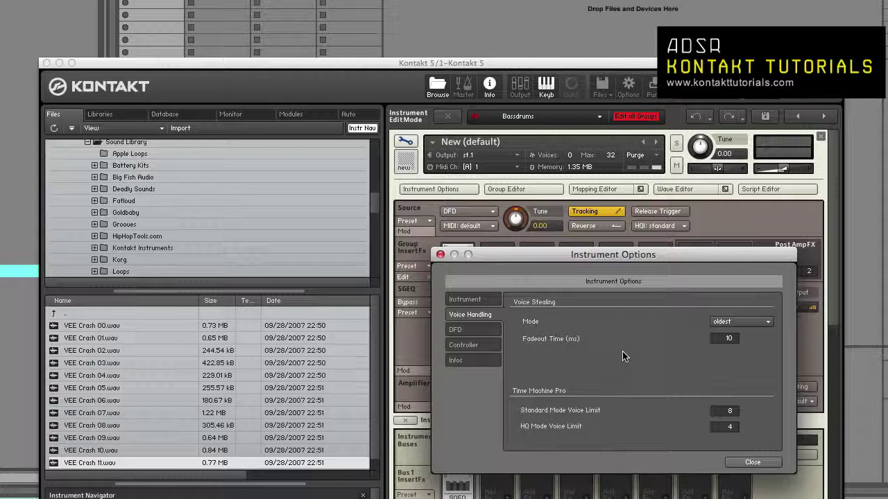
- Switch to the DFD page showing the 60.00 kB preload buffer and background instant playback
{"action": "left_click", "coordinate": [485, 332]}
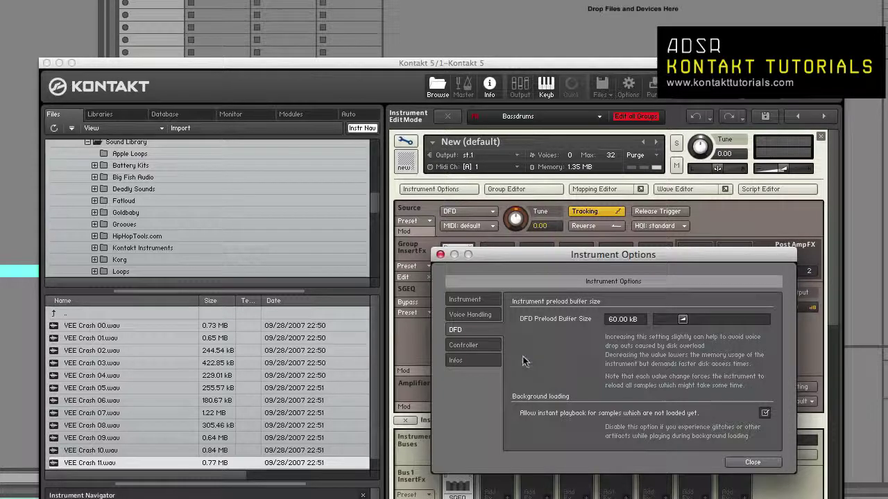
- On the Controller page, try sustain pedal modes, restore Pedal + CC, and open the CC#7 volume range list
{"action": "left_click", "coordinate": [480, 352]}
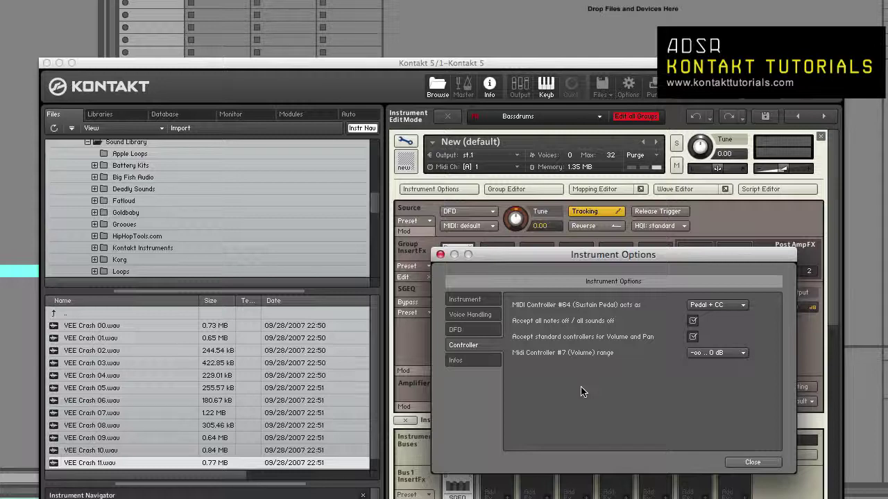
{"action": "left_click", "coordinate": [729, 304]}
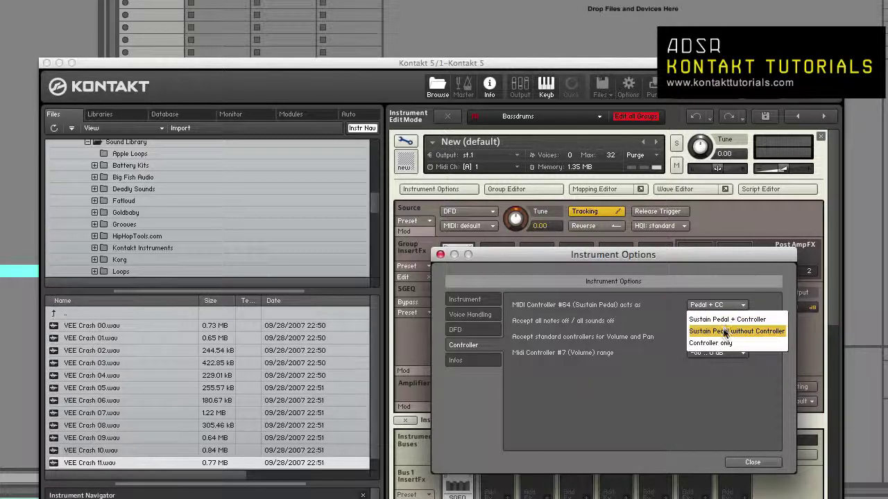
{"action": "left_click", "coordinate": [725, 328]}
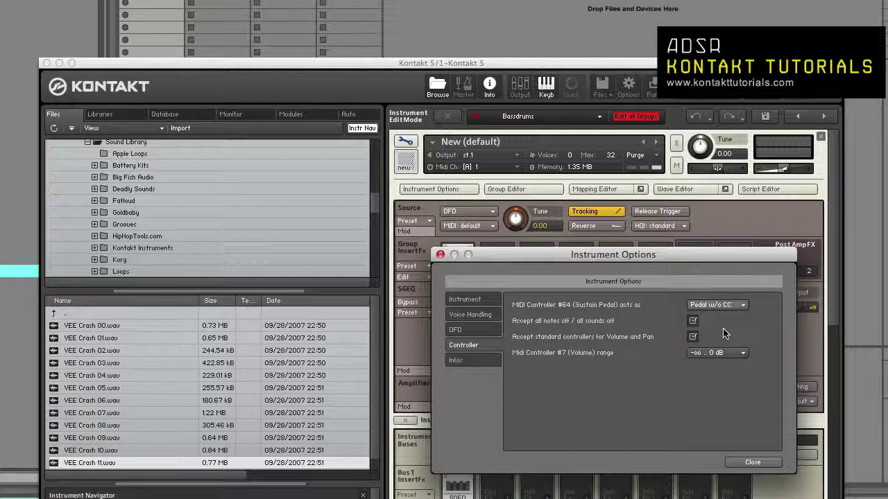
{"action": "left_click", "coordinate": [717, 305]}
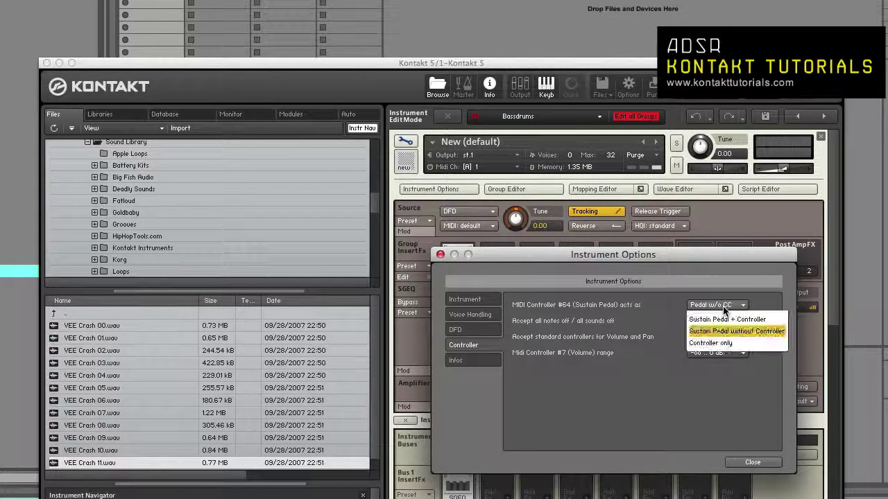
{"action": "left_click", "coordinate": [716, 343]}
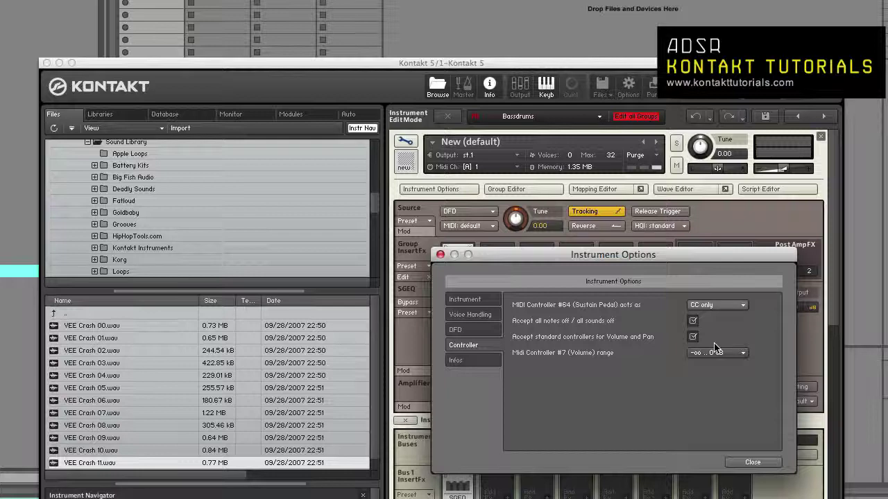
{"action": "left_click", "coordinate": [718, 307]}
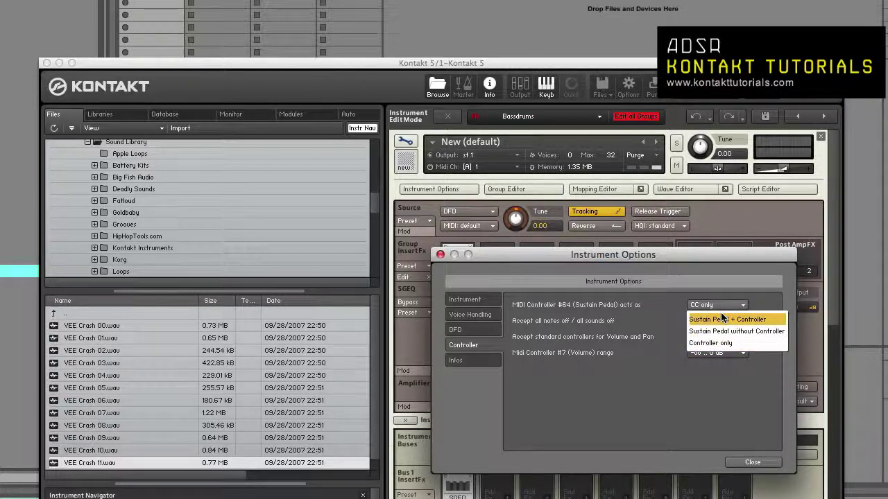
{"action": "left_click", "coordinate": [722, 319]}
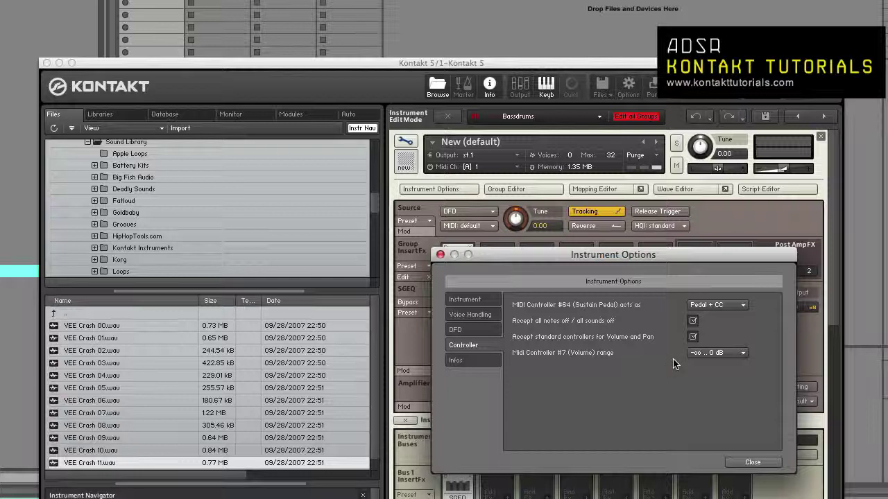
{"action": "left_click", "coordinate": [730, 353]}
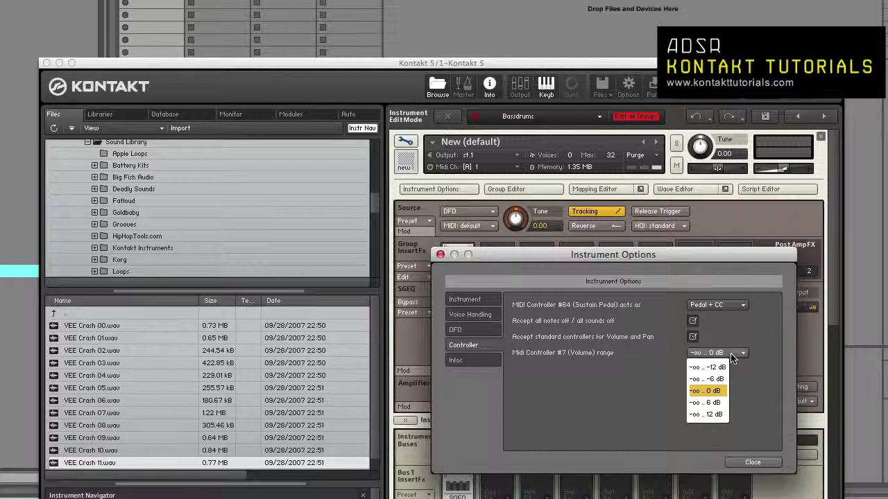
- Switch Instrument Options to the Infos page showing description, author and weblink fields
{"action": "left_click", "coordinate": [455, 360]}
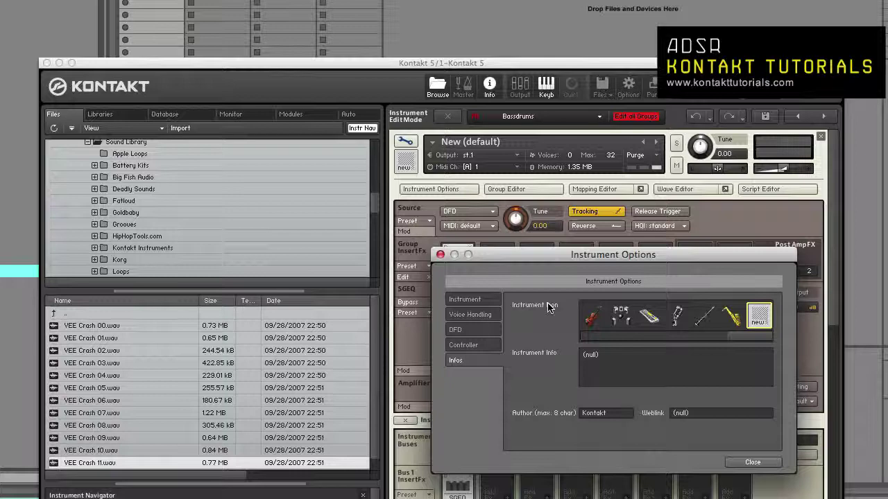
- Replace the (null) instrument description with 'We make the crowd move'
{"action": "left_click", "coordinate": [658, 374]}
{"action": "key", "text": "super+a"}
{"action": "type", "text": "We make the orowd move"}
- Enter the author's name and the author's website address as the weblink
{"action": "left_click", "coordinate": [620, 419]}
{"action": "type", "text": "DJ Nyce"}
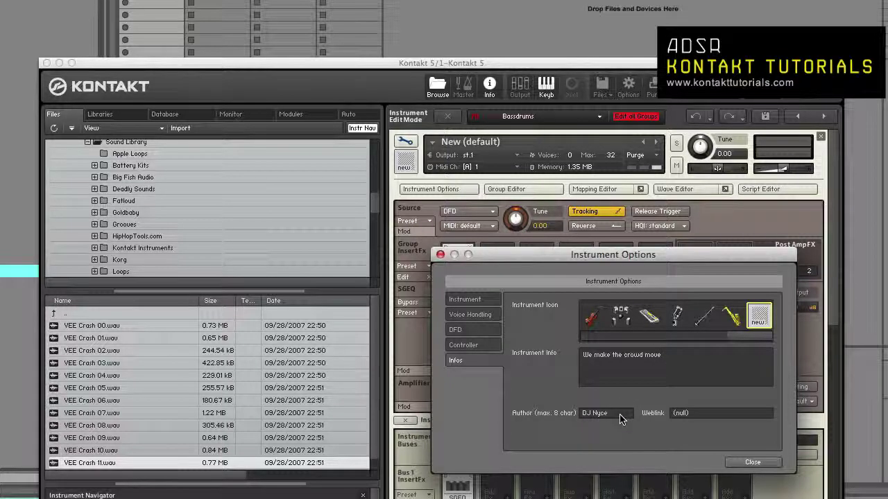
{"action": "left_click", "coordinate": [699, 418]}
{"action": "type", "text": "www.djnyce.com"}
- Close the Instrument Options dialog to return to the instrument editor
{"action": "left_click", "coordinate": [751, 462]}
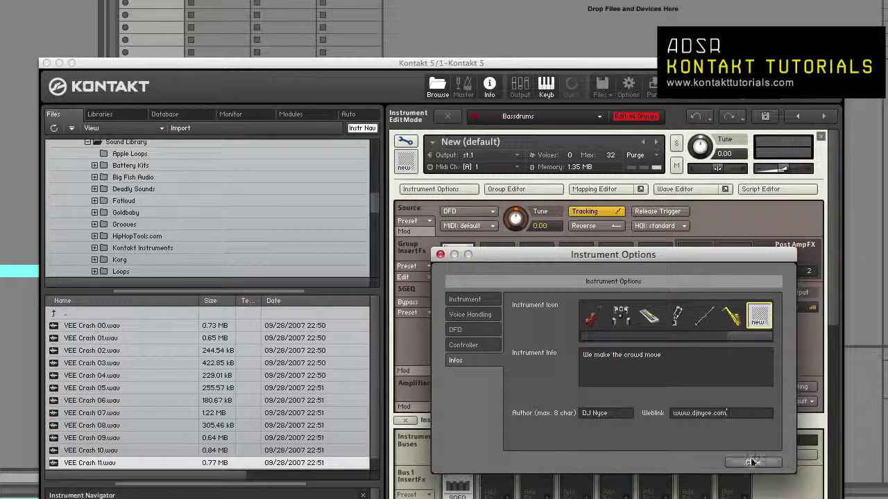